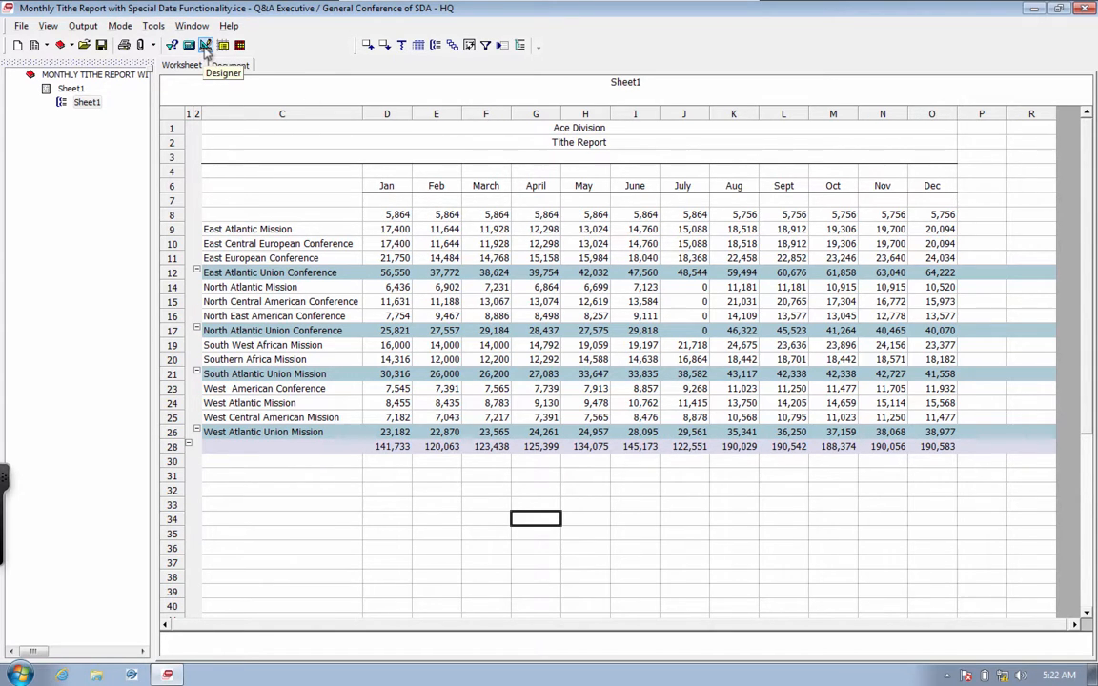
Switch the report to design mode and unhide the hidden column between columns N and P
click(205, 46)
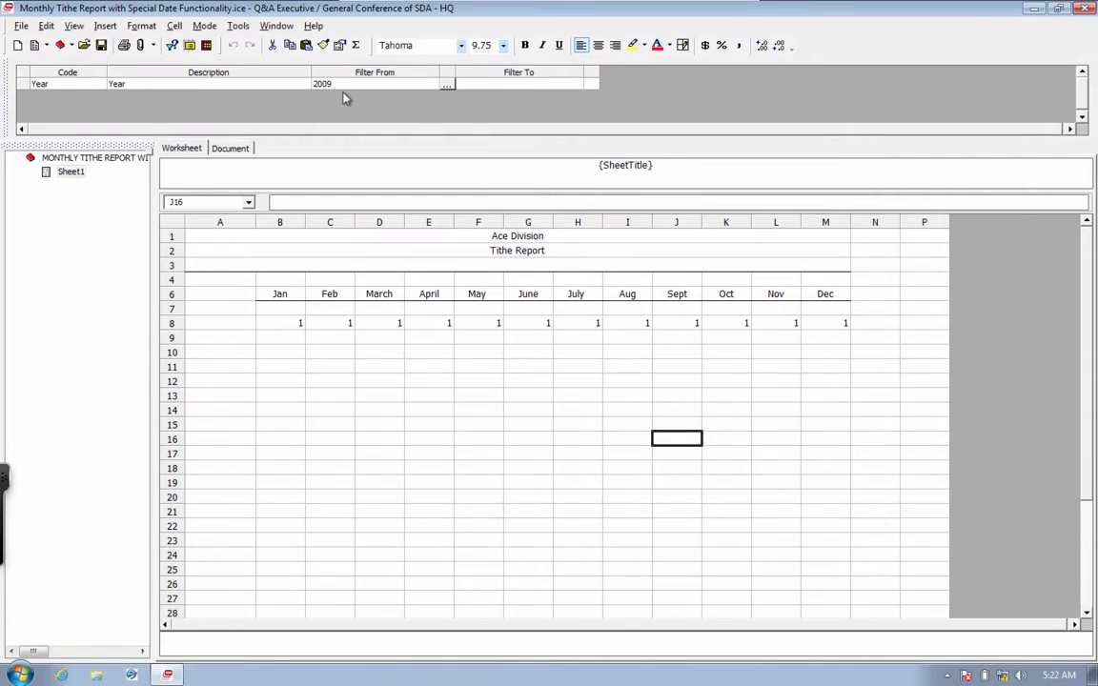
click(326, 85)
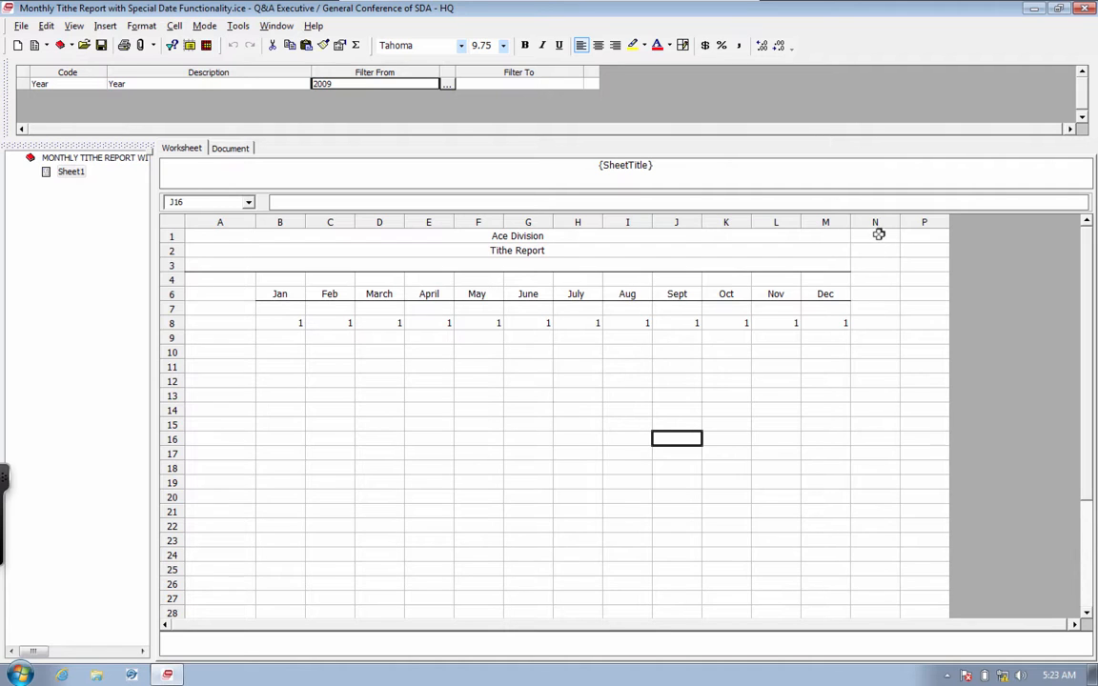
drag(876, 222, 918, 222)
right_click(918, 222)
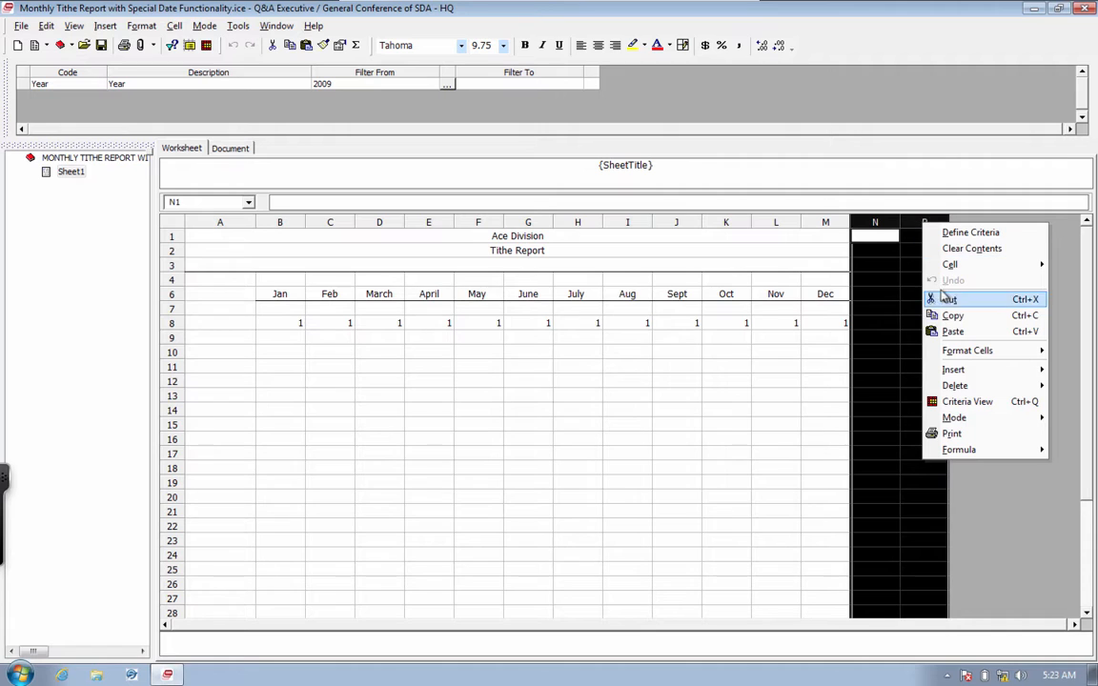
mouse_move(955, 355)
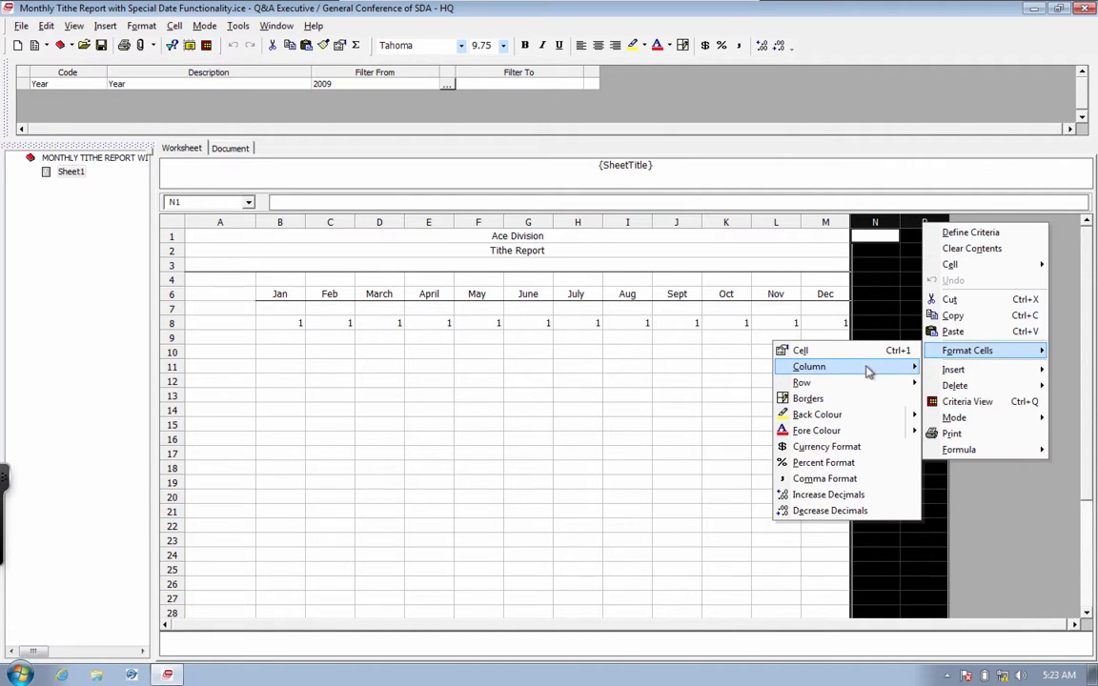
mouse_move(914, 368)
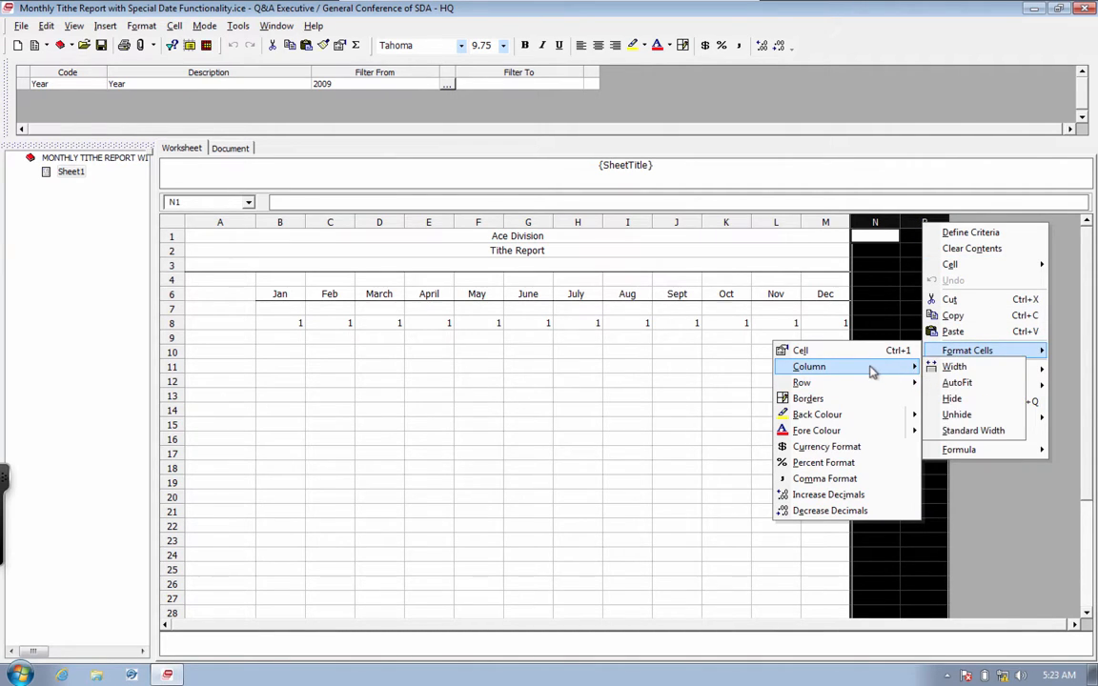
click(956, 416)
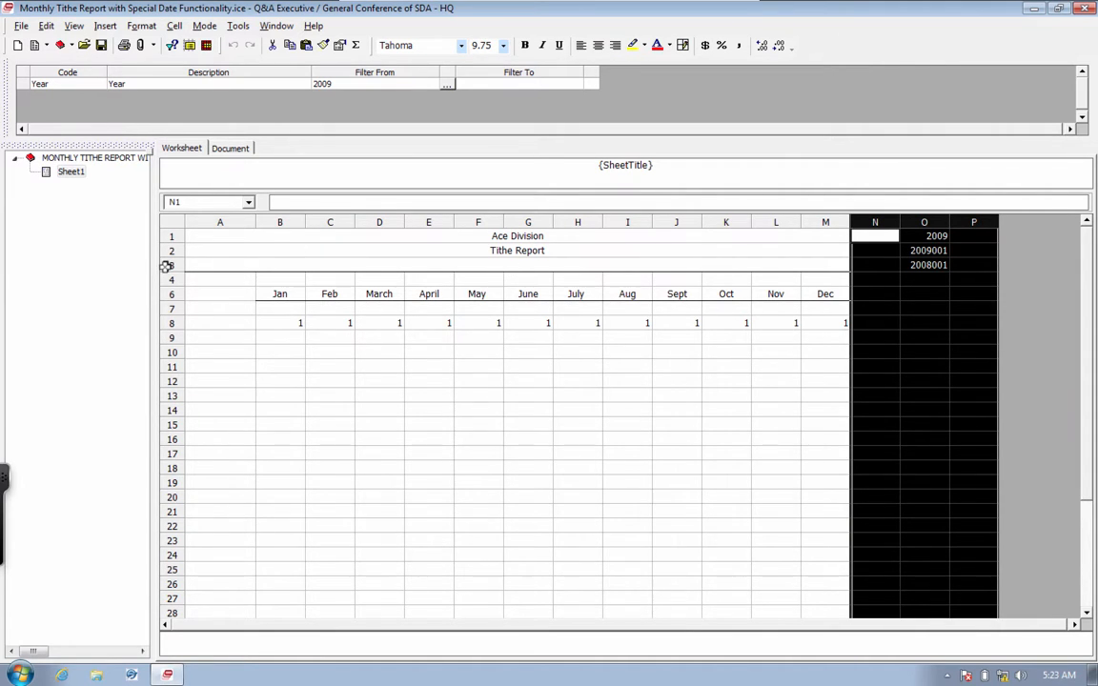
Unhide the hidden row within rows 2 to 8 of the worksheet
drag(167, 266, 181, 330)
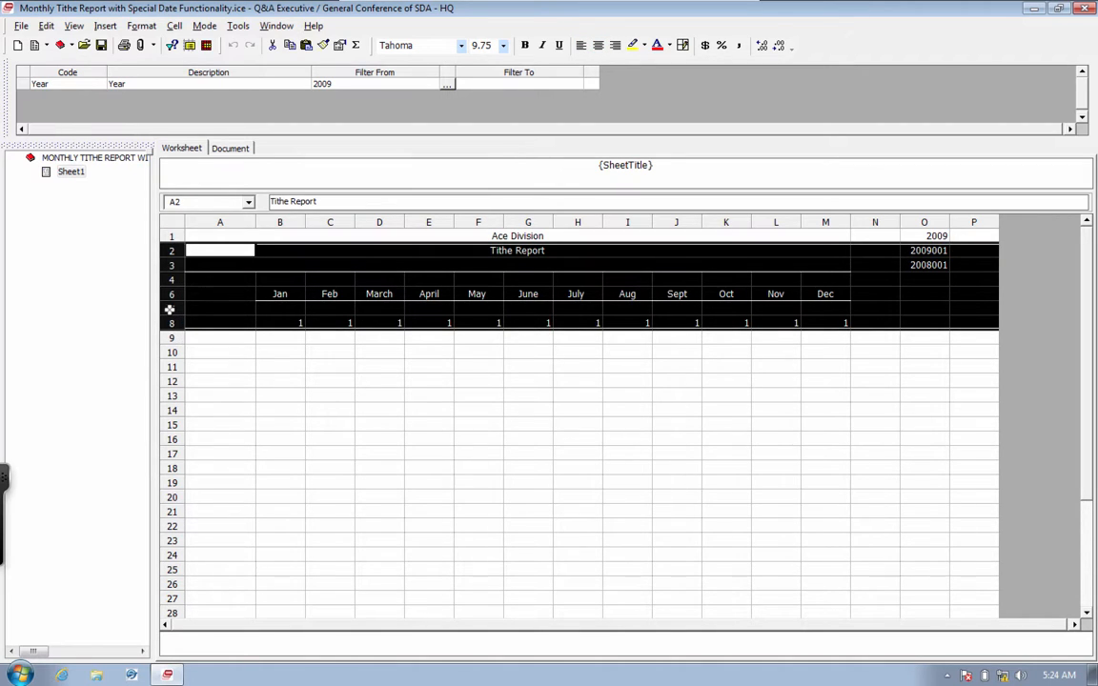
right_click(169, 310)
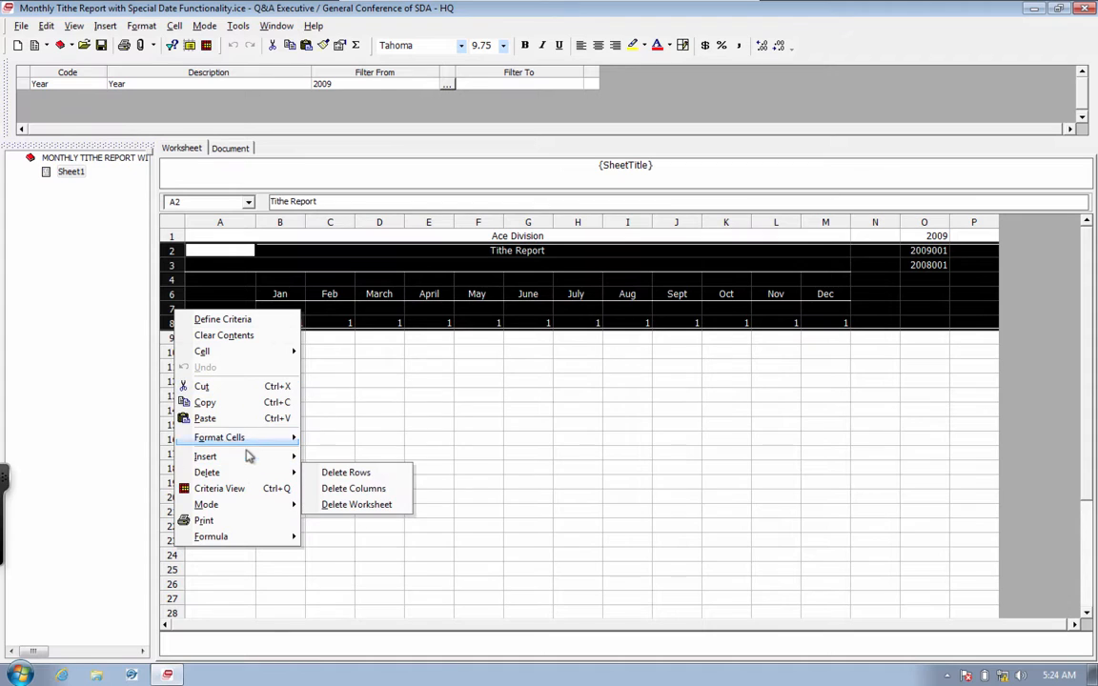
mouse_move(255, 446)
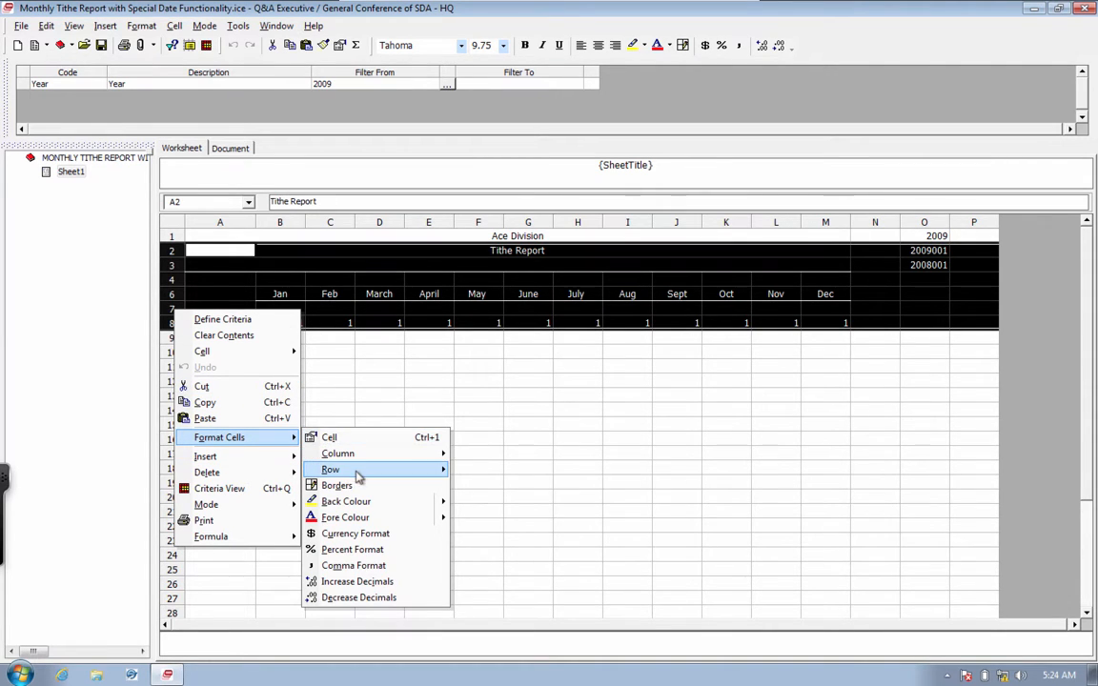
click(487, 517)
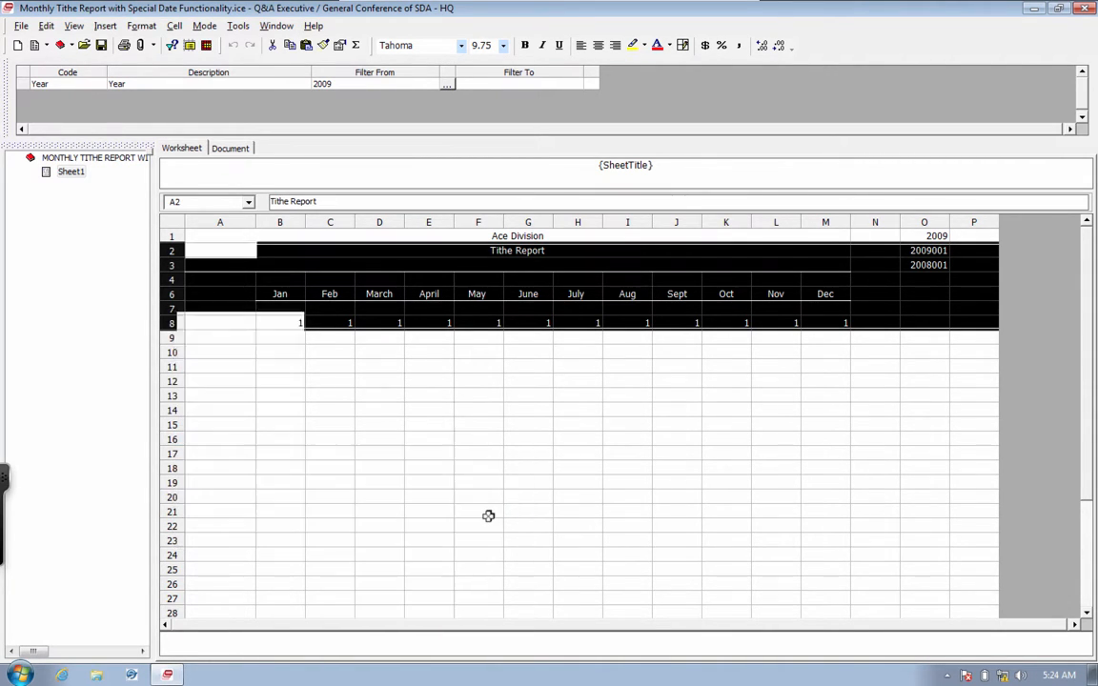
click(479, 497)
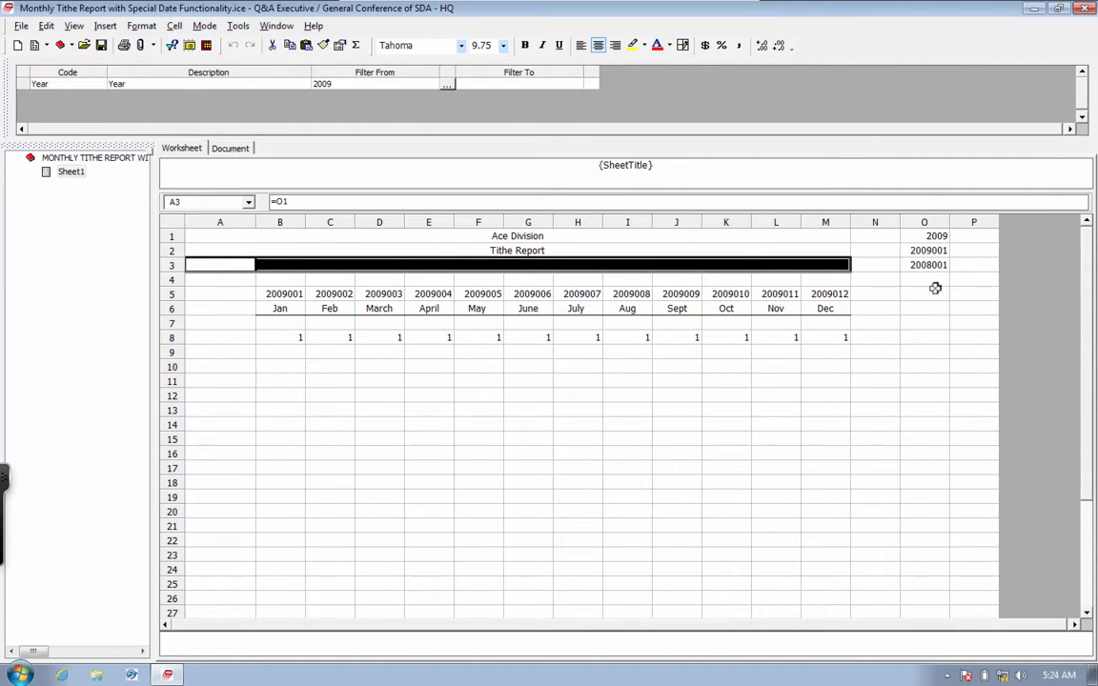
Inspect the field reference behind cell O1 and the list of available prompt references, leaving the definition as it is
click(929, 234)
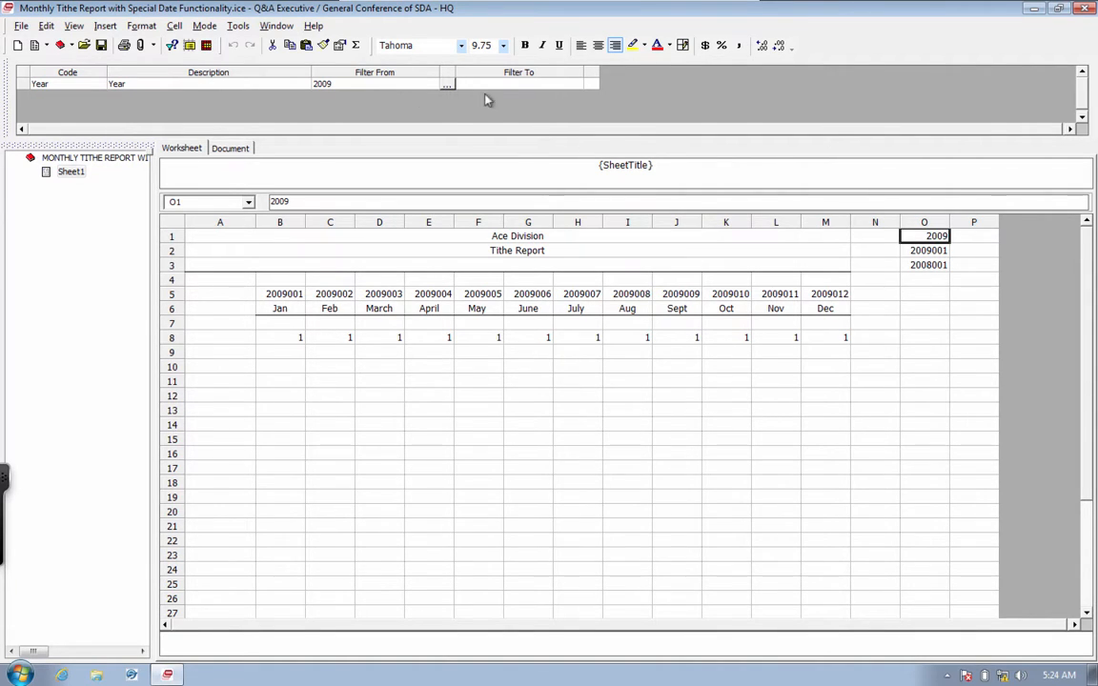
double_click(928, 236)
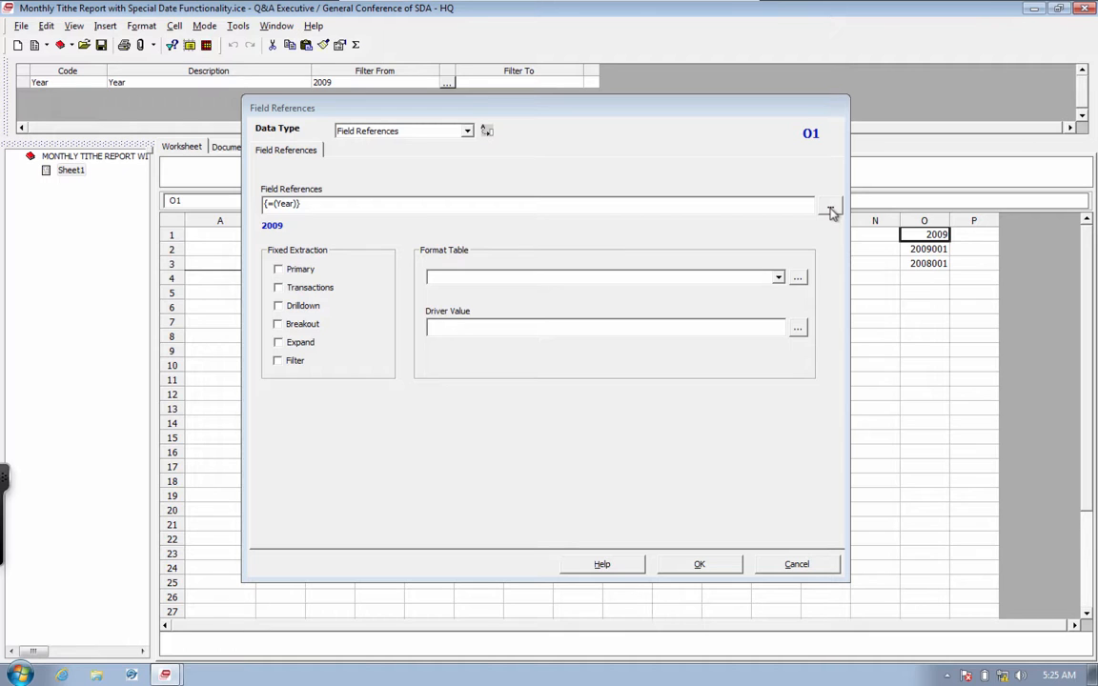
click(830, 210)
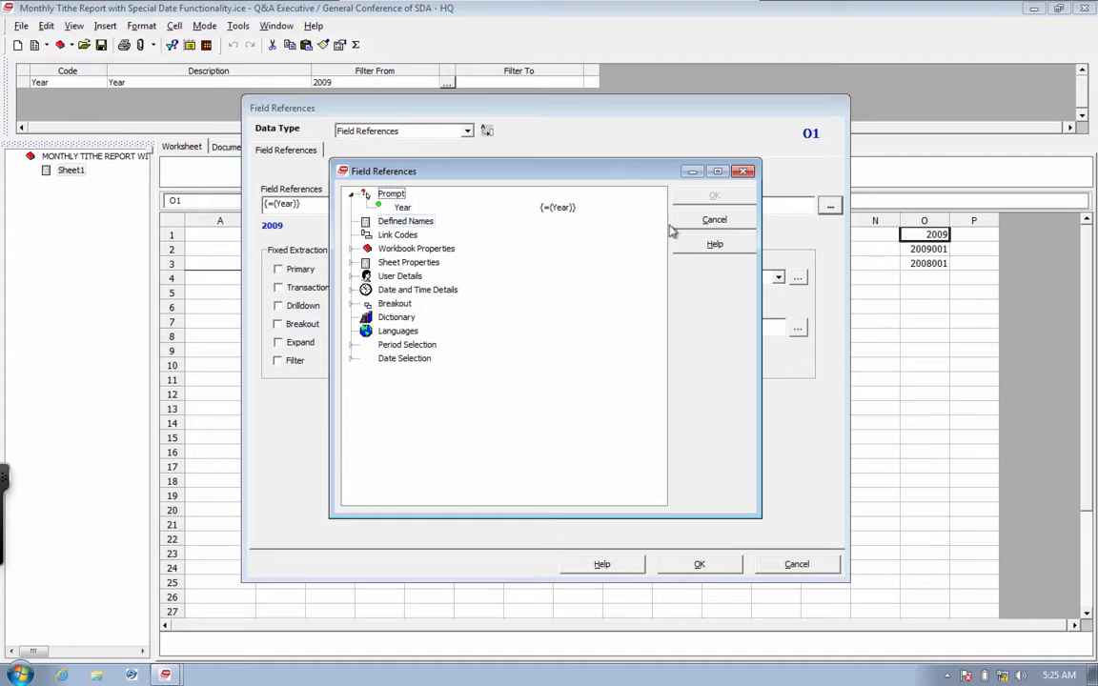
click(705, 221)
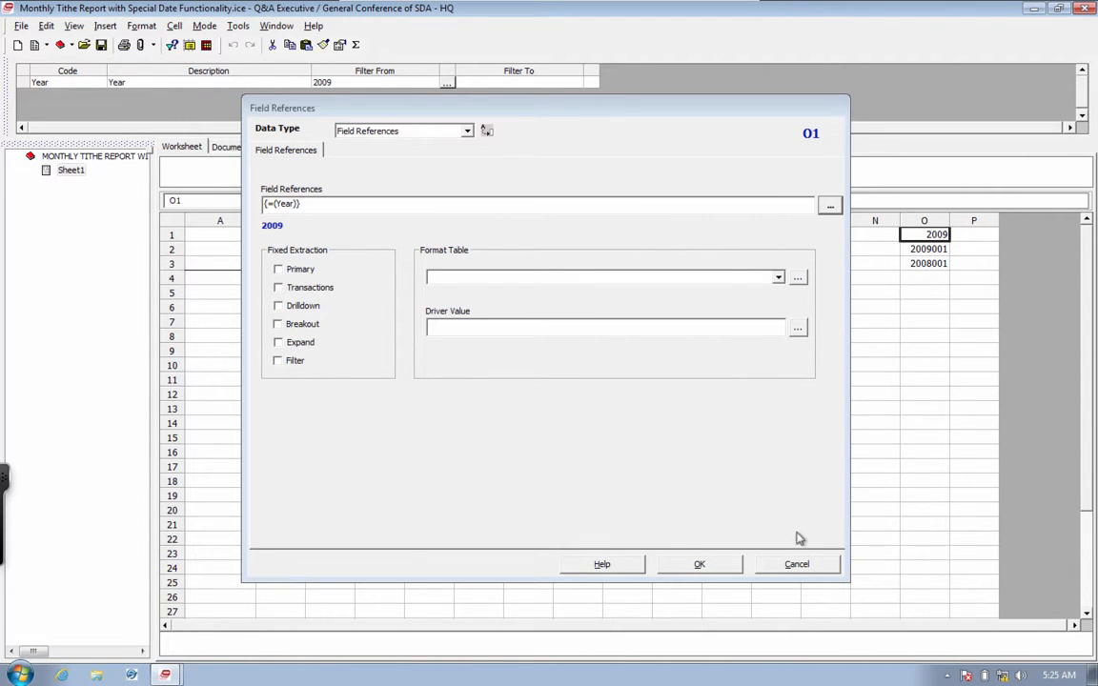
click(797, 565)
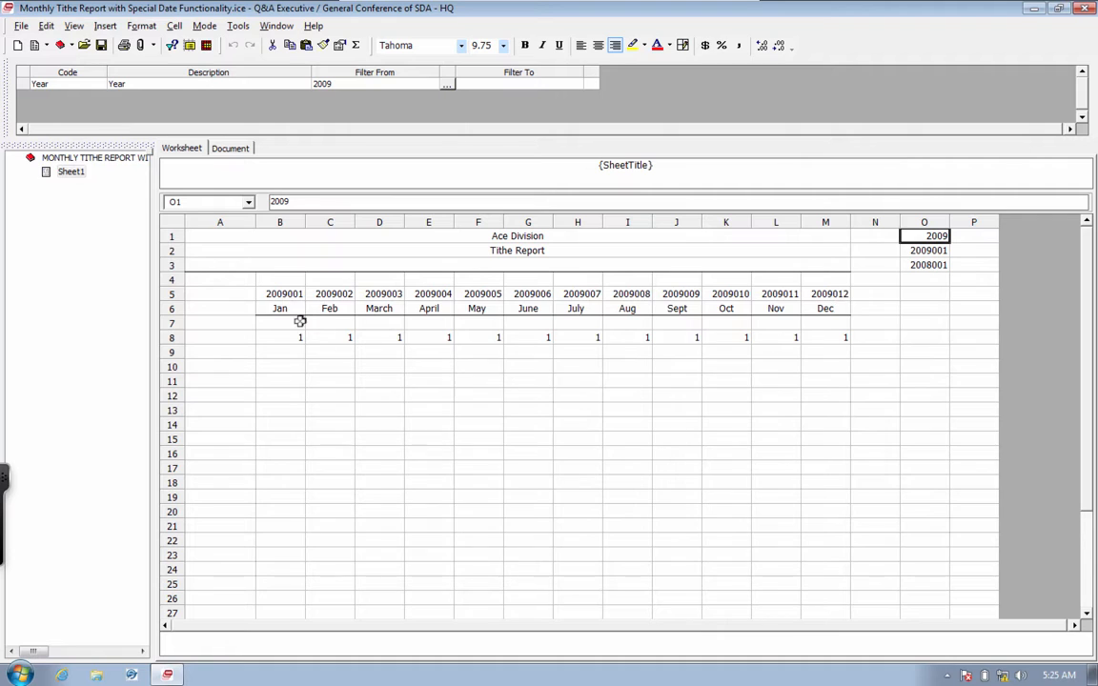
Examine the formulas in the heading cell A3, the period cells B5 to E5, and the helper cells O2 and O3
click(201, 265)
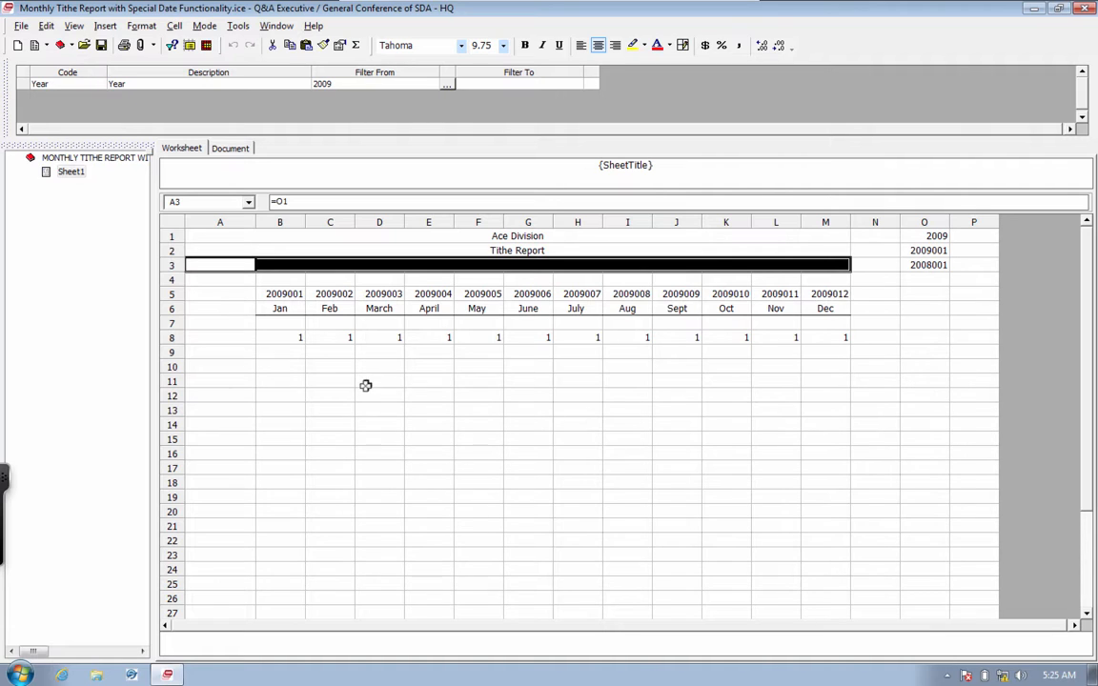
click(275, 297)
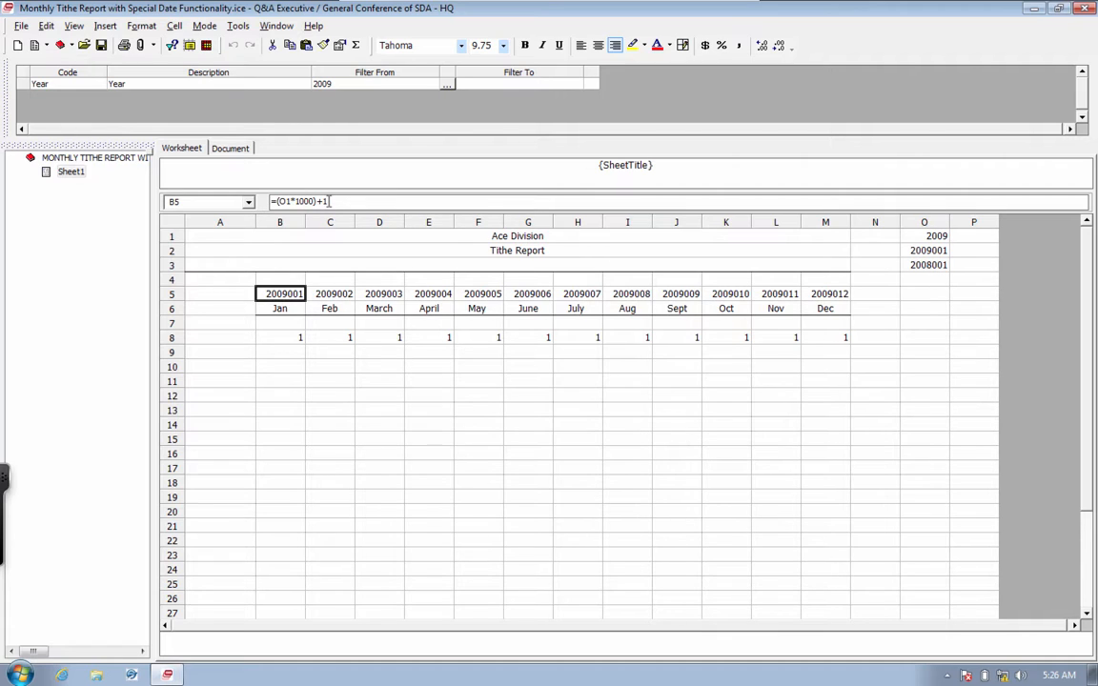
click(335, 296)
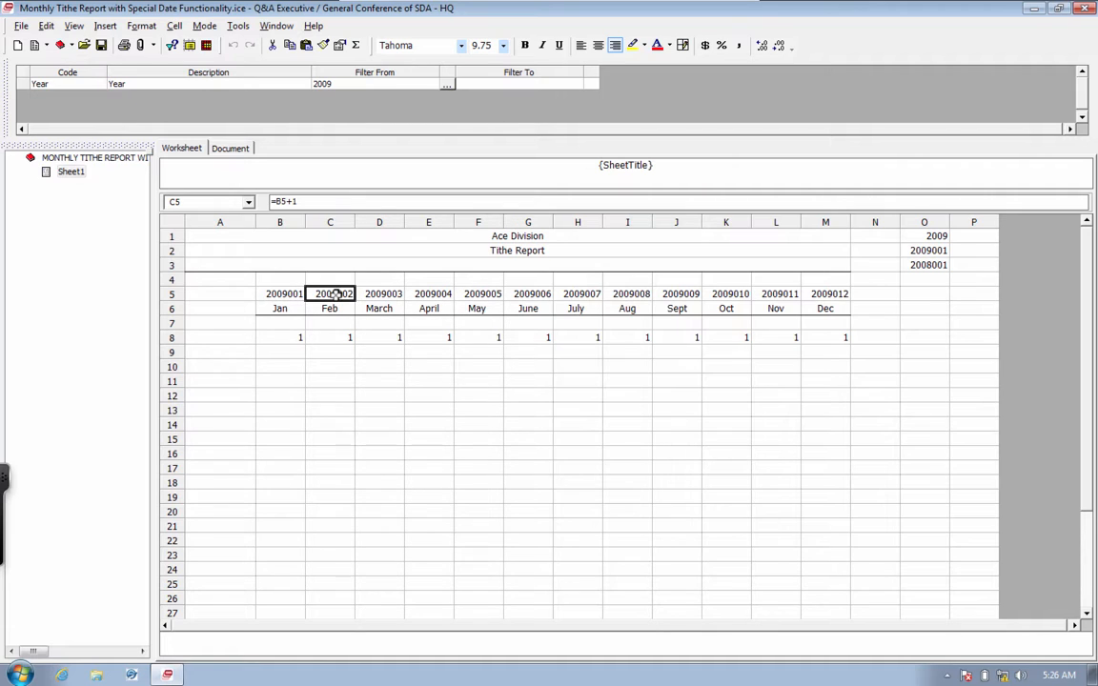
click(382, 296)
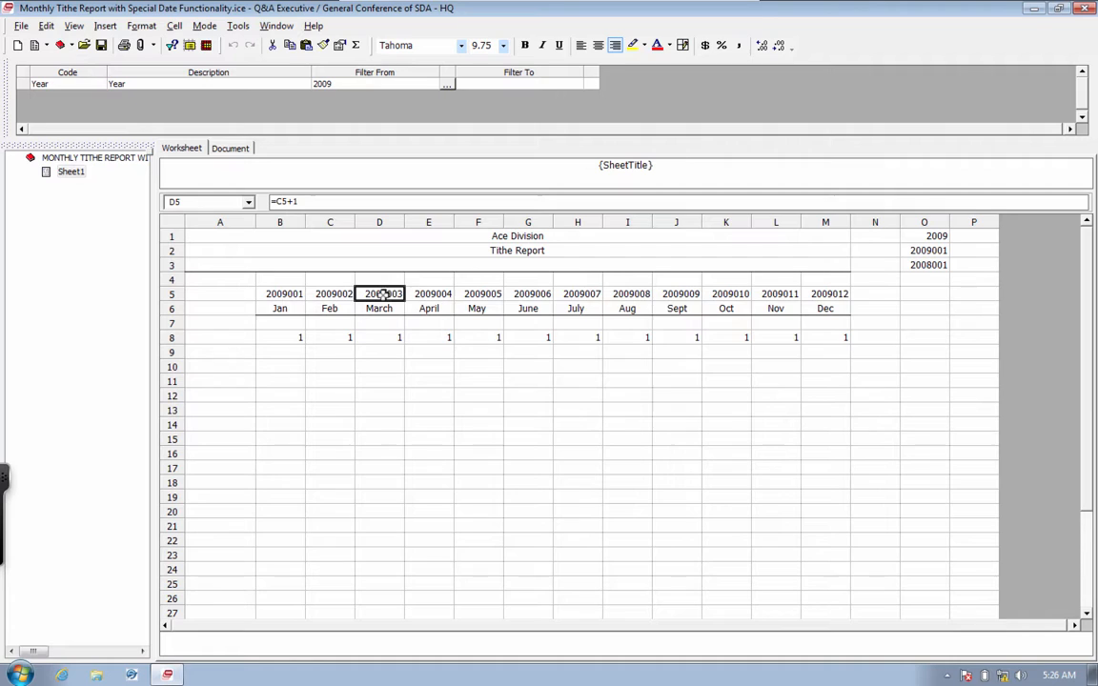
click(433, 295)
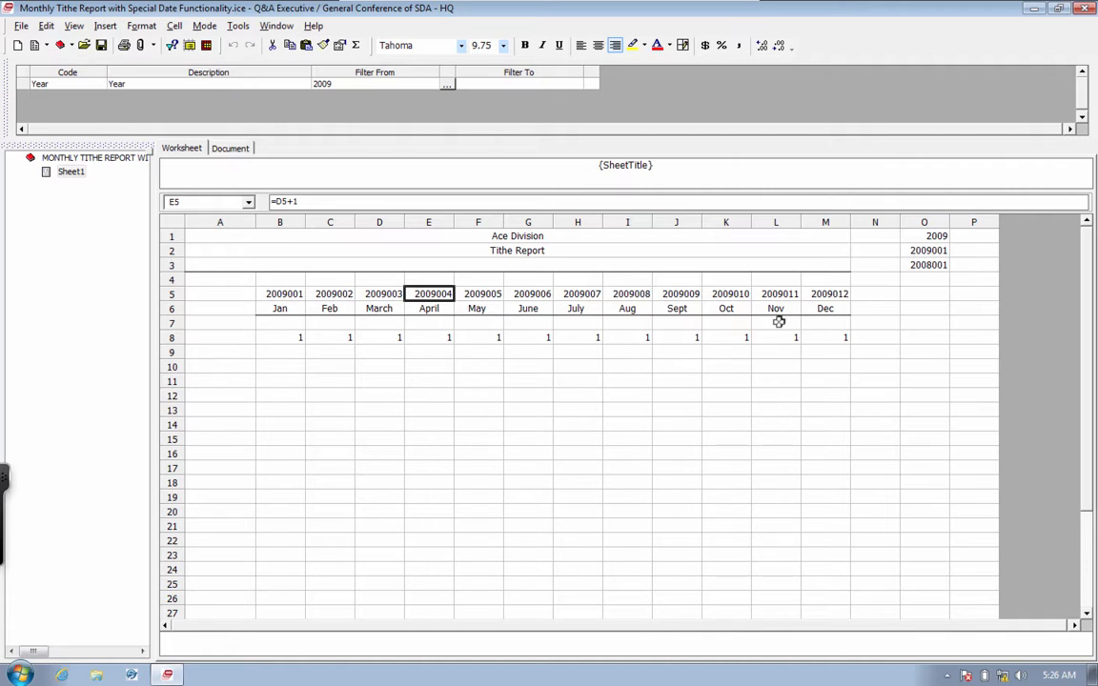
click(924, 249)
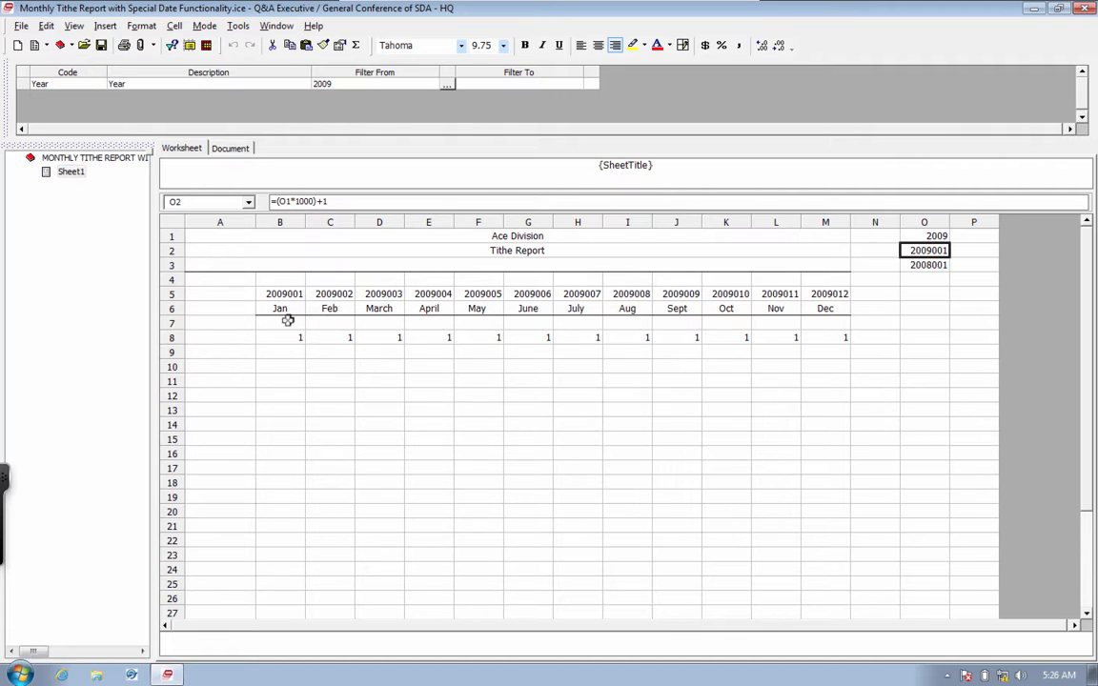
click(923, 266)
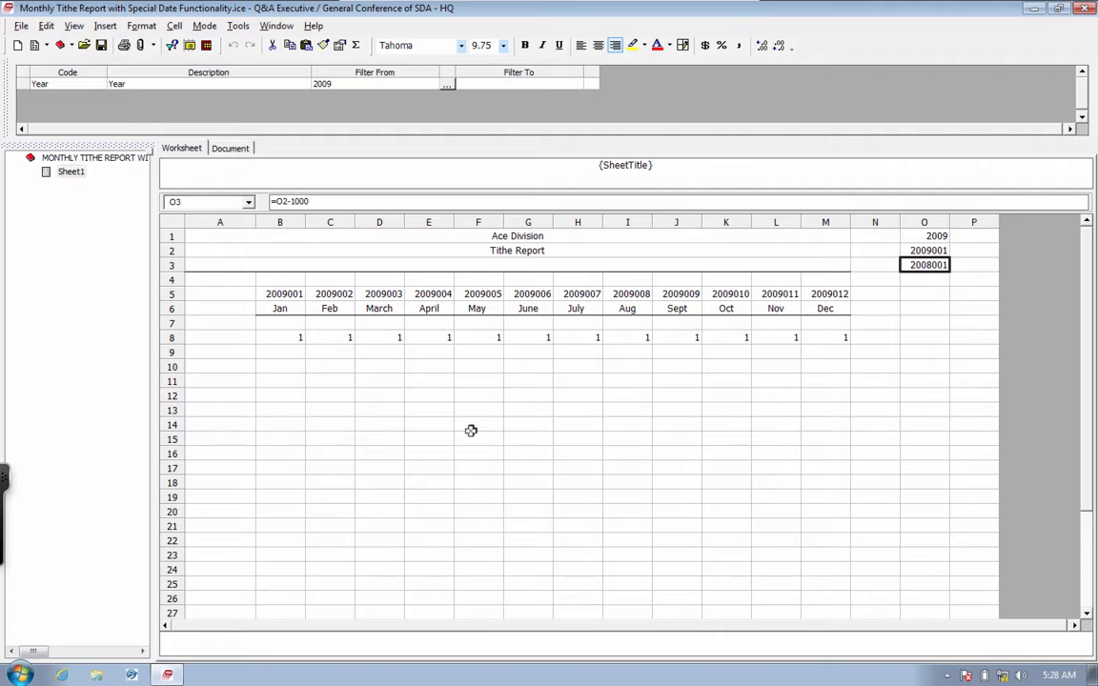
Review how the period formulas in row 5 build on one another from January in B5 through May in F5
click(288, 294)
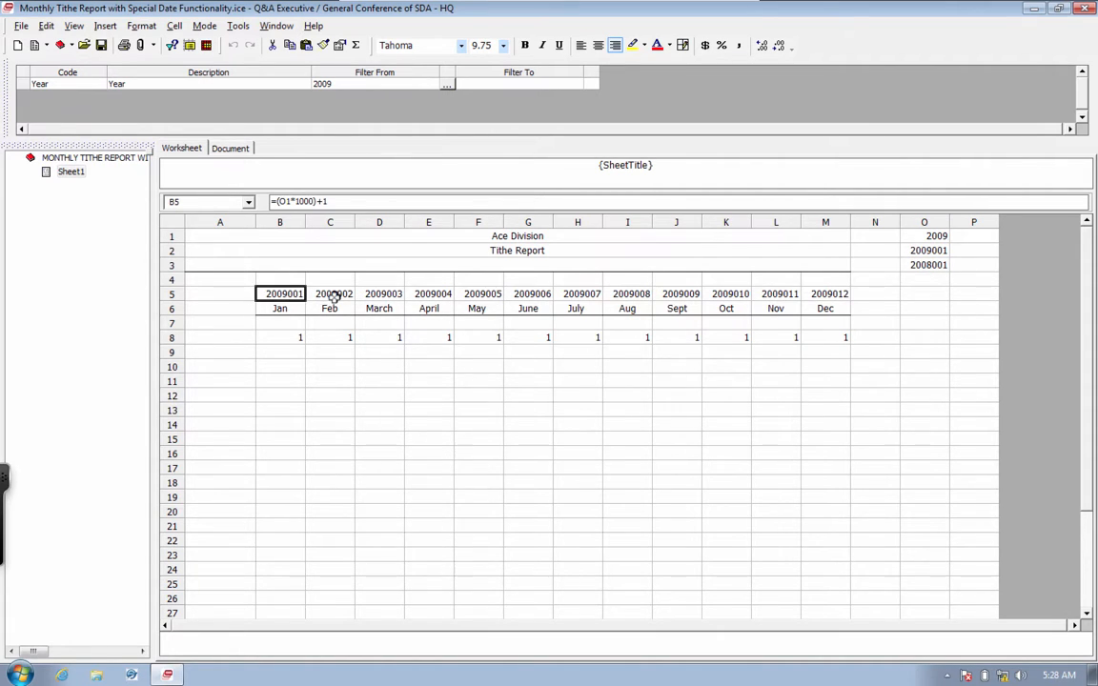
click(339, 294)
click(396, 296)
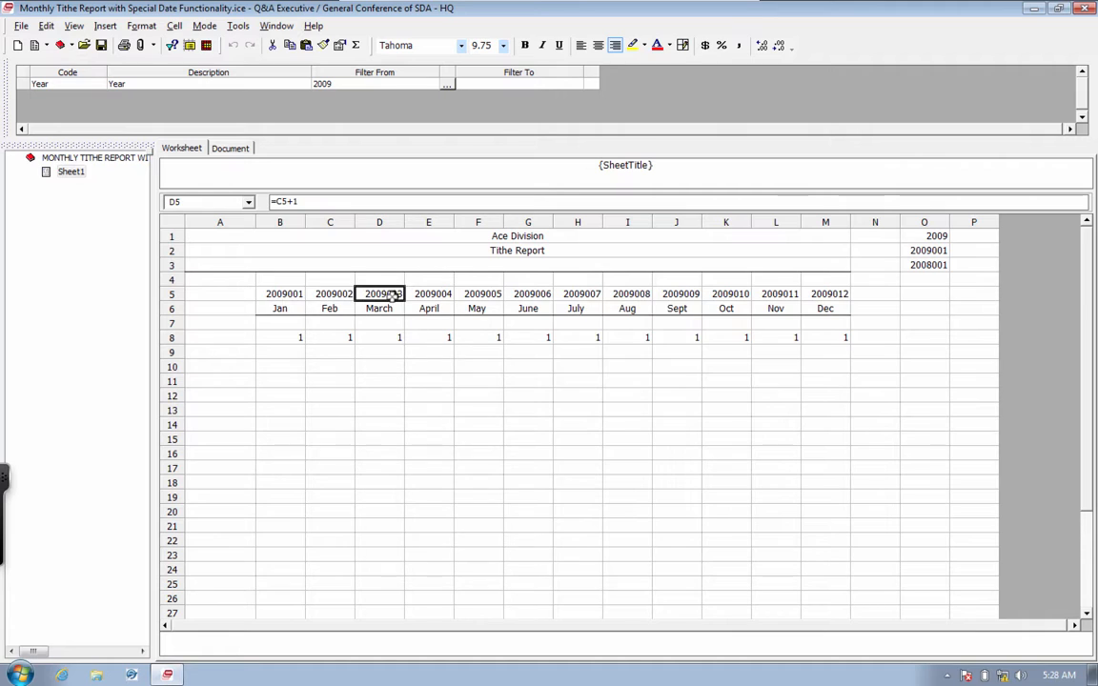
click(276, 294)
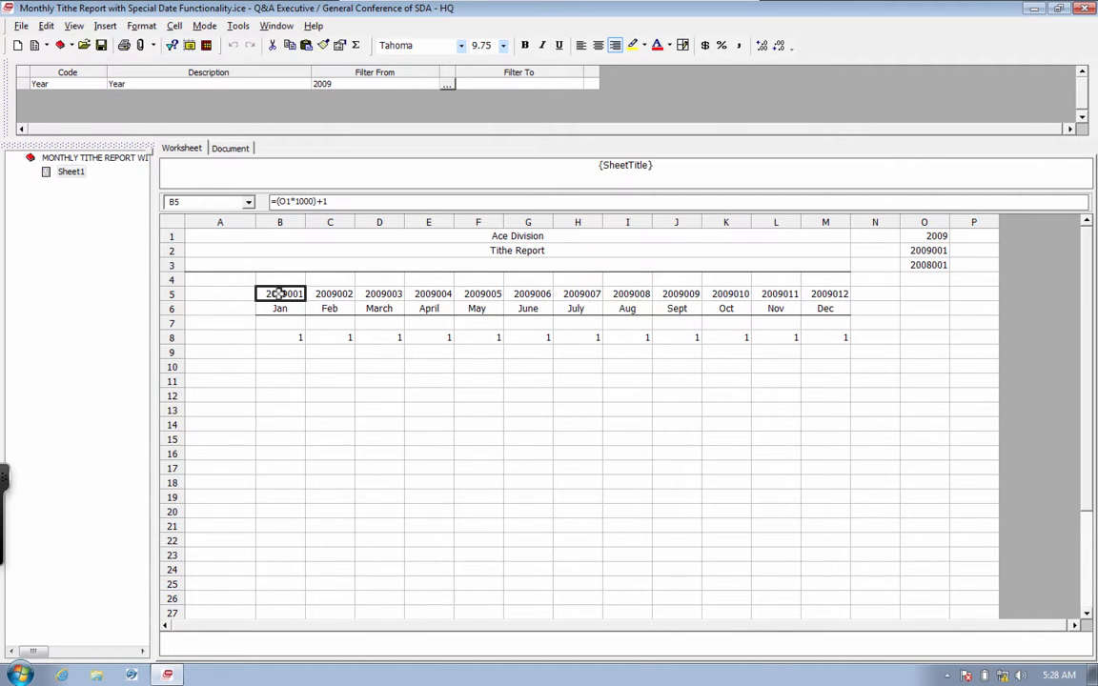
key(Right)
key(Right)
key(Right)
key(Right)
key(Left)
key(Left)
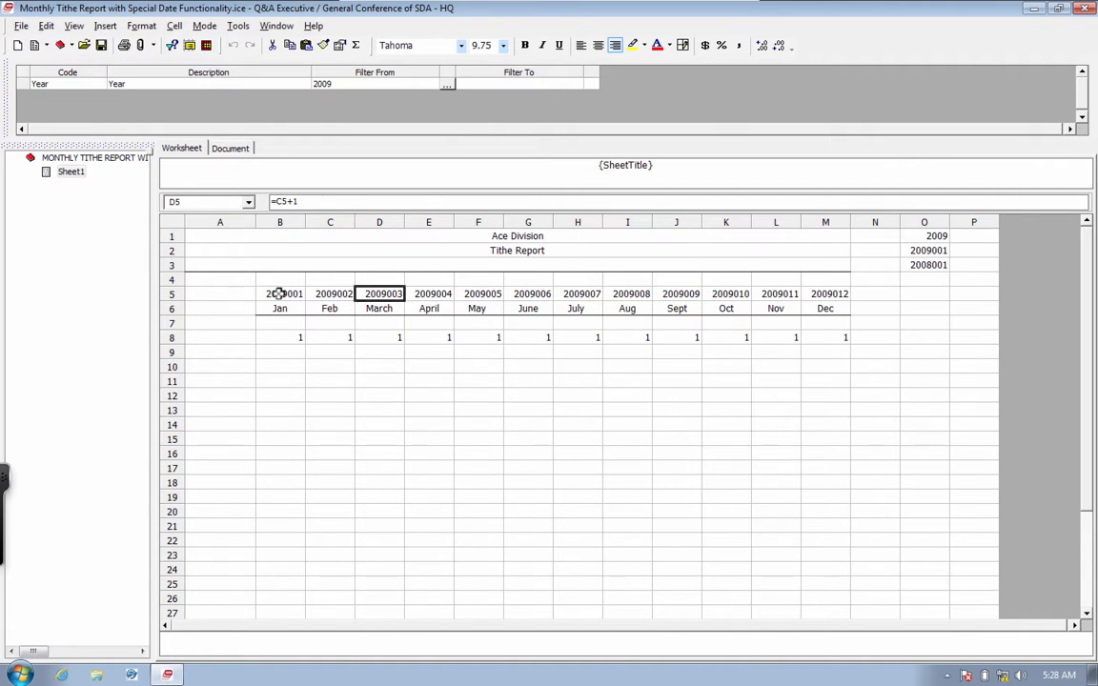
key(Left)
key(Left)
key(Right)
key(Right)
key(Right)
key(Right)
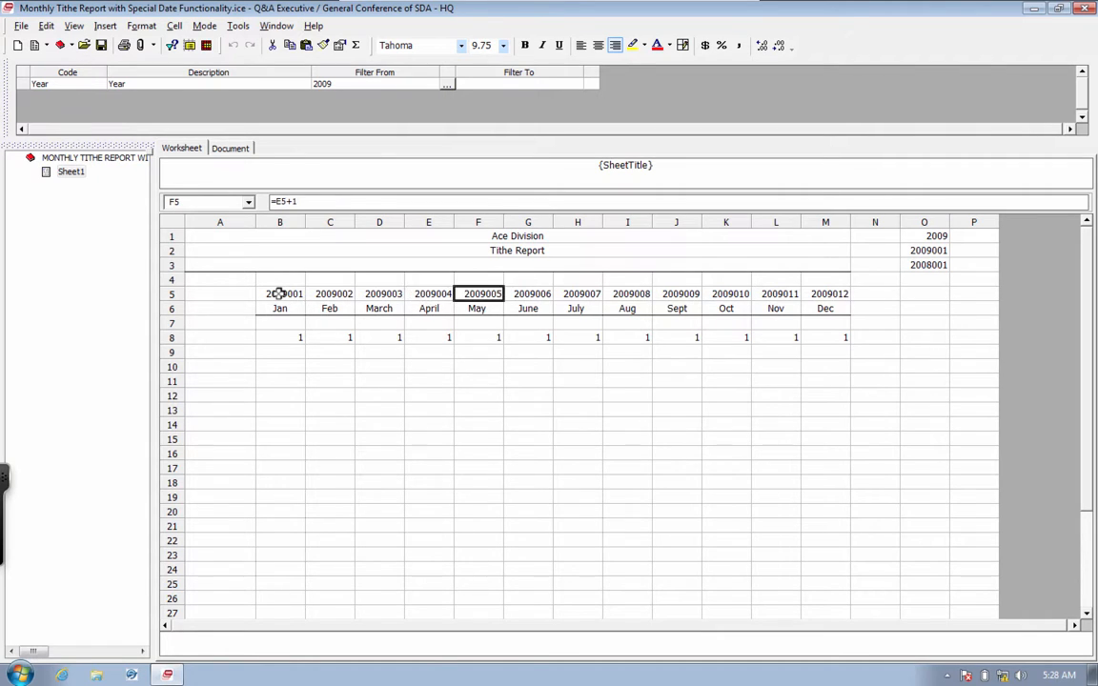
key(Left)
key(Left)
key(Left)
key(Left)
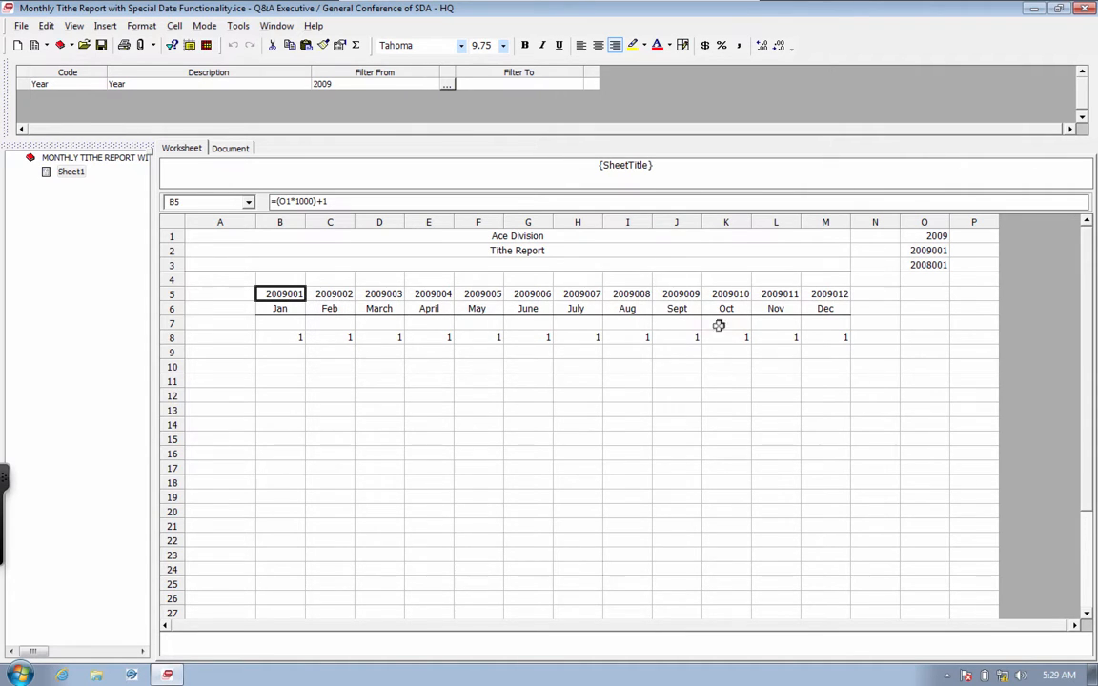
Apply a number format to the empty cell B14
click(296, 424)
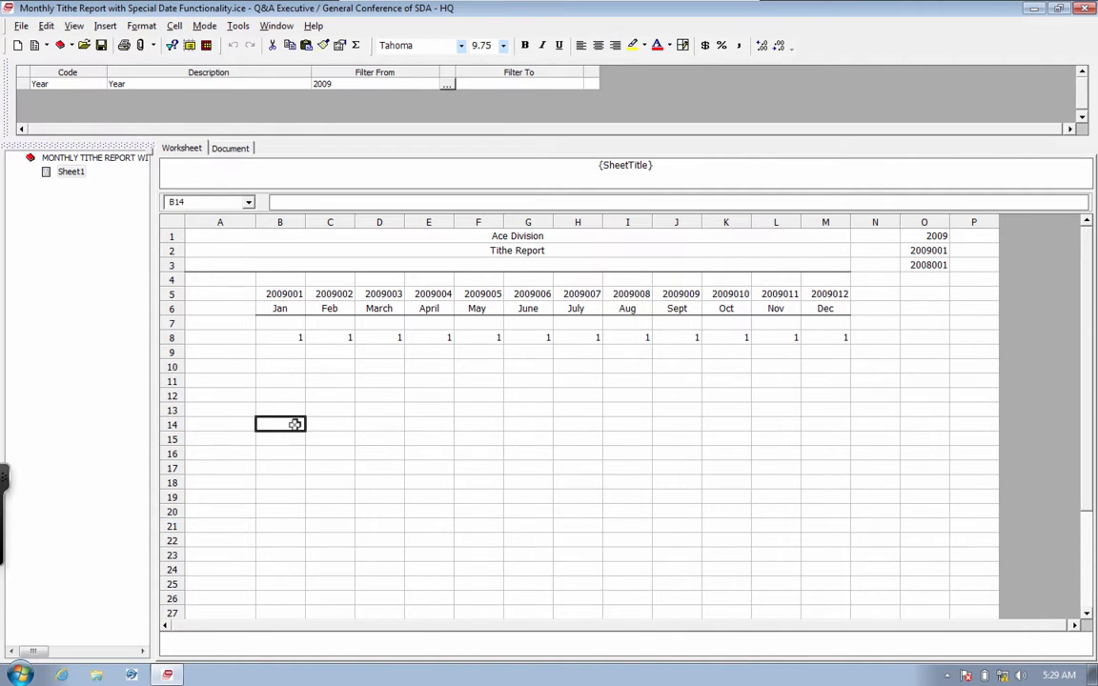
right_click(296, 424)
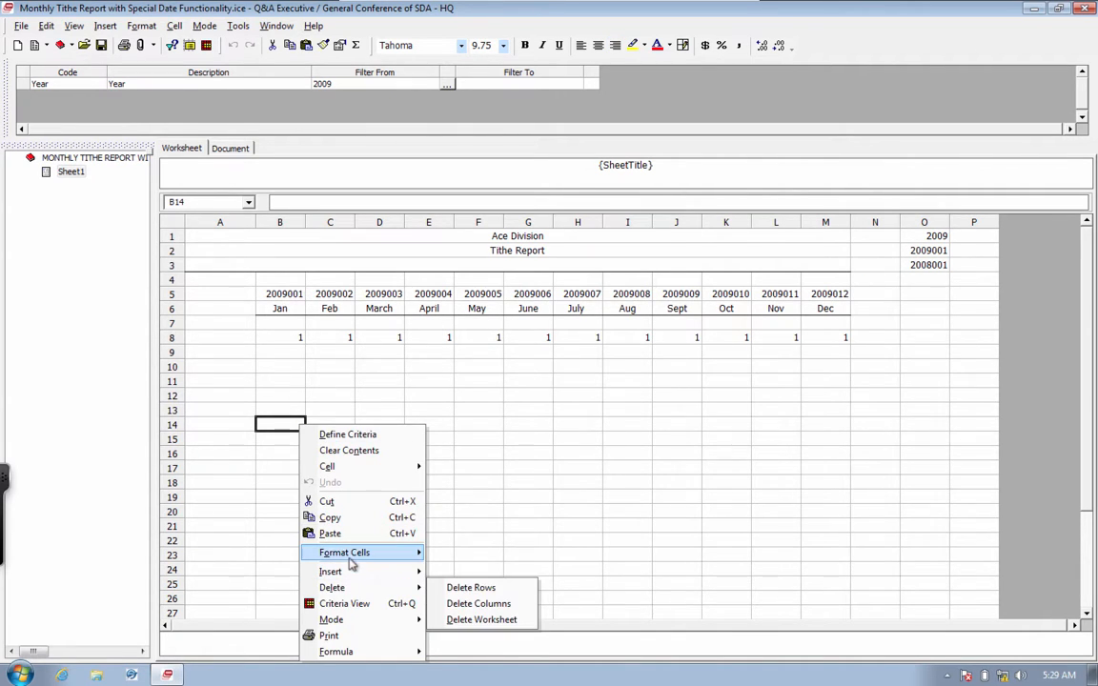
mouse_move(351, 559)
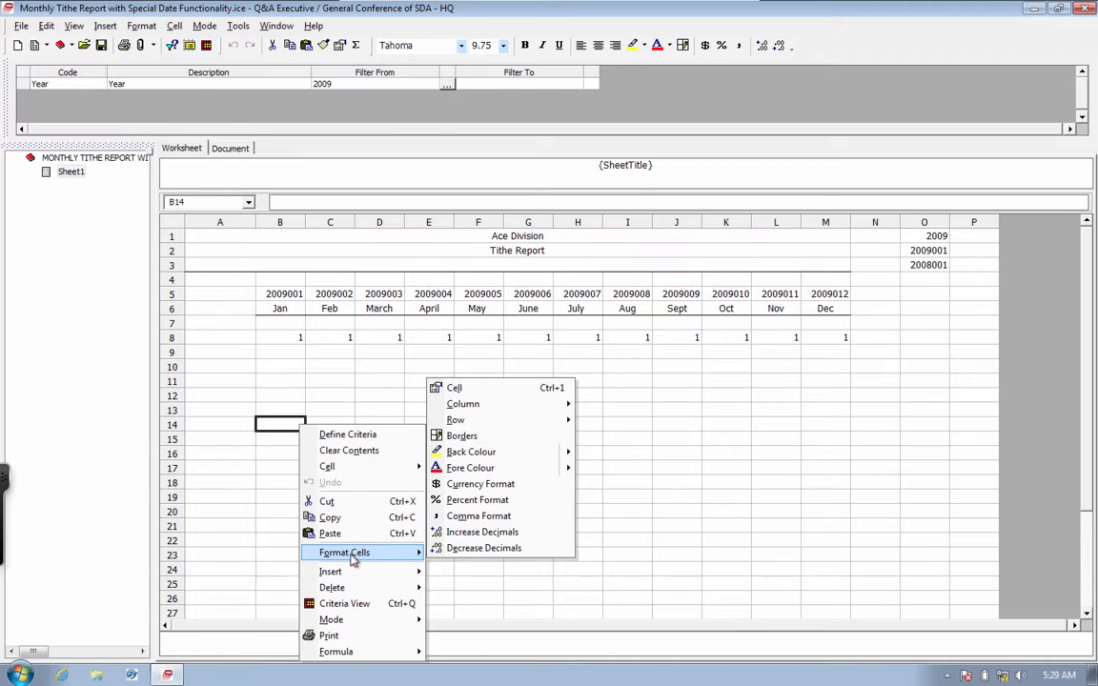
click(488, 389)
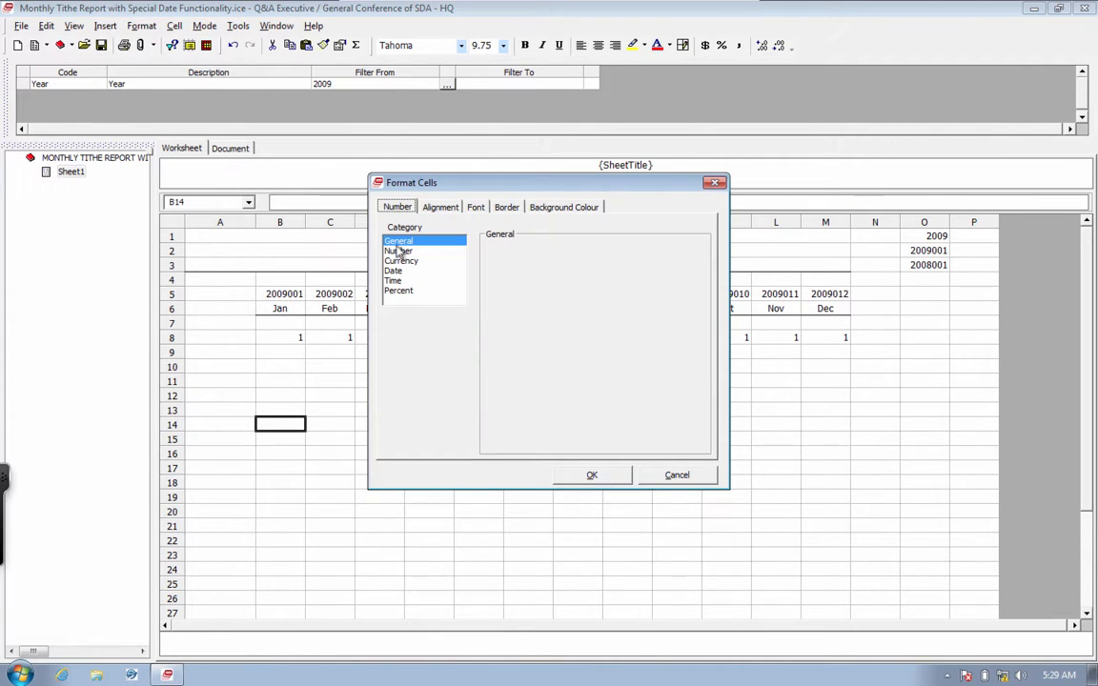
click(592, 476)
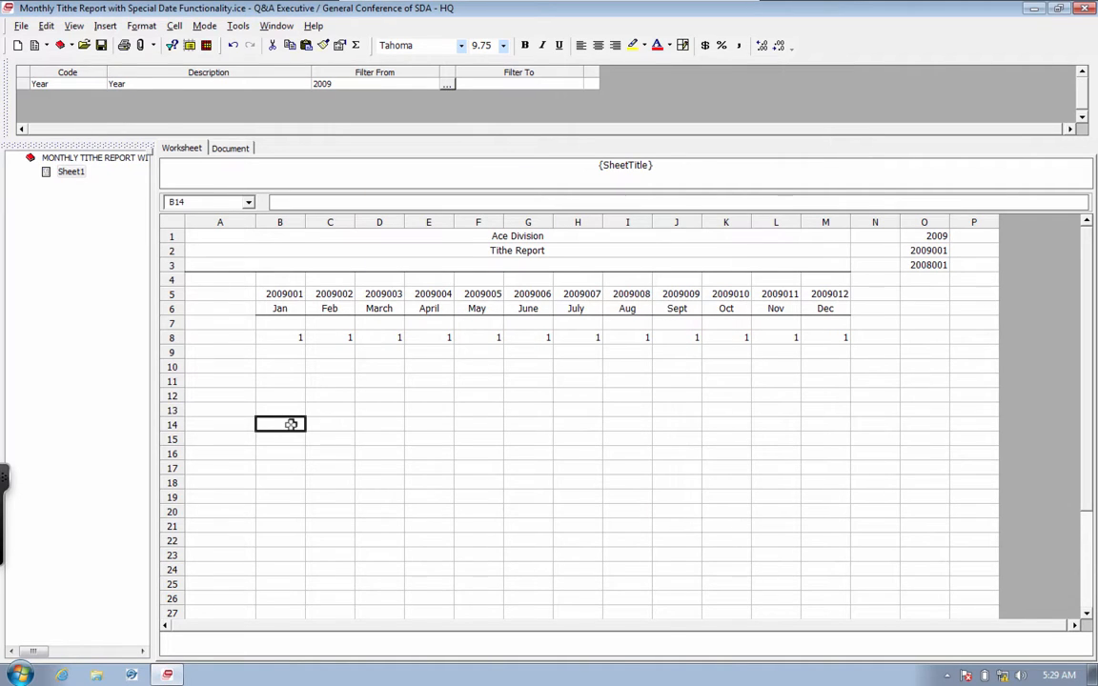
Enter the formula =B5 in cell B14 so it picks up the January period
text(10)
text(=)
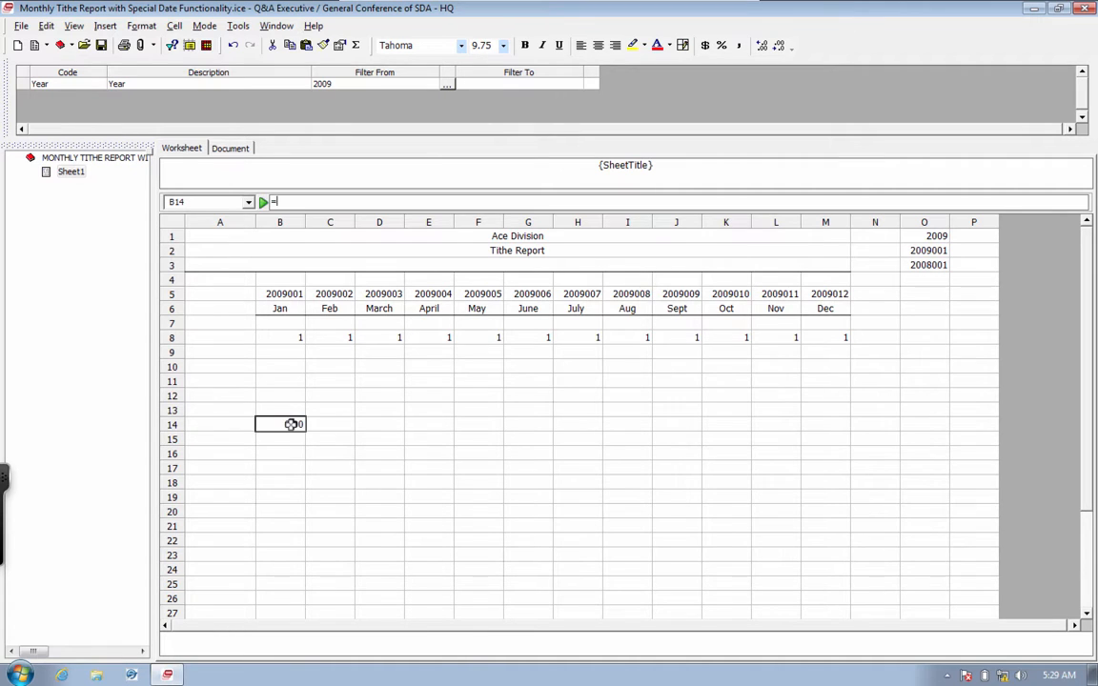
click(288, 291)
key(Return)
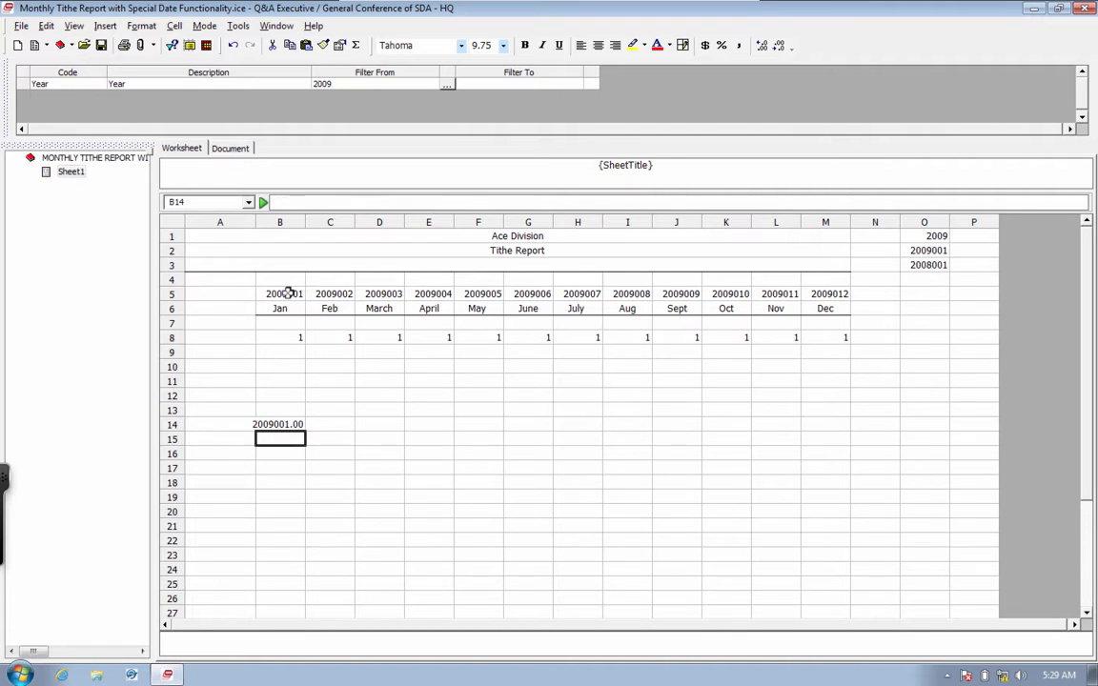
click(278, 426)
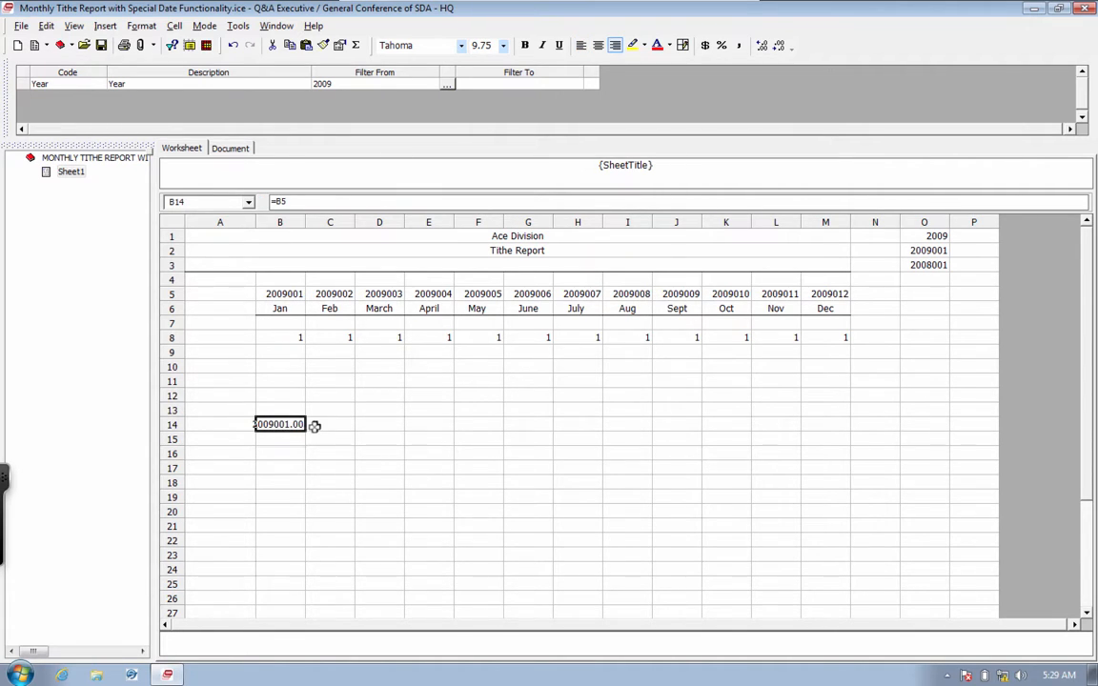
Enter the formula =B14+1 in cell C14 for the February period
click(325, 426)
text(=)
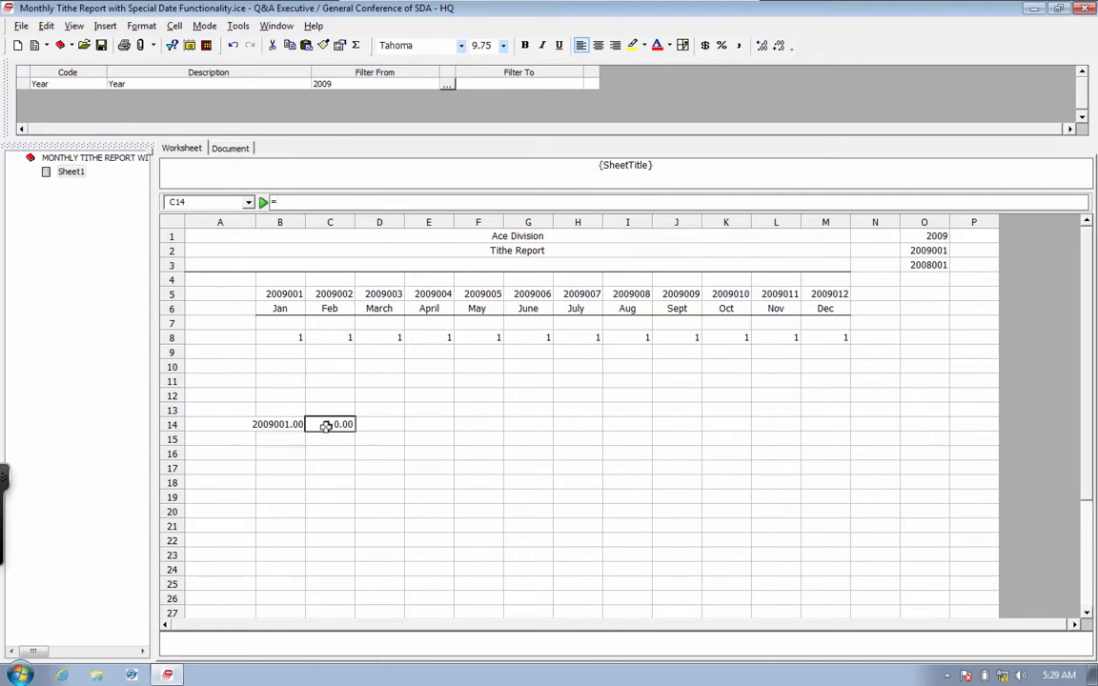
click(283, 424)
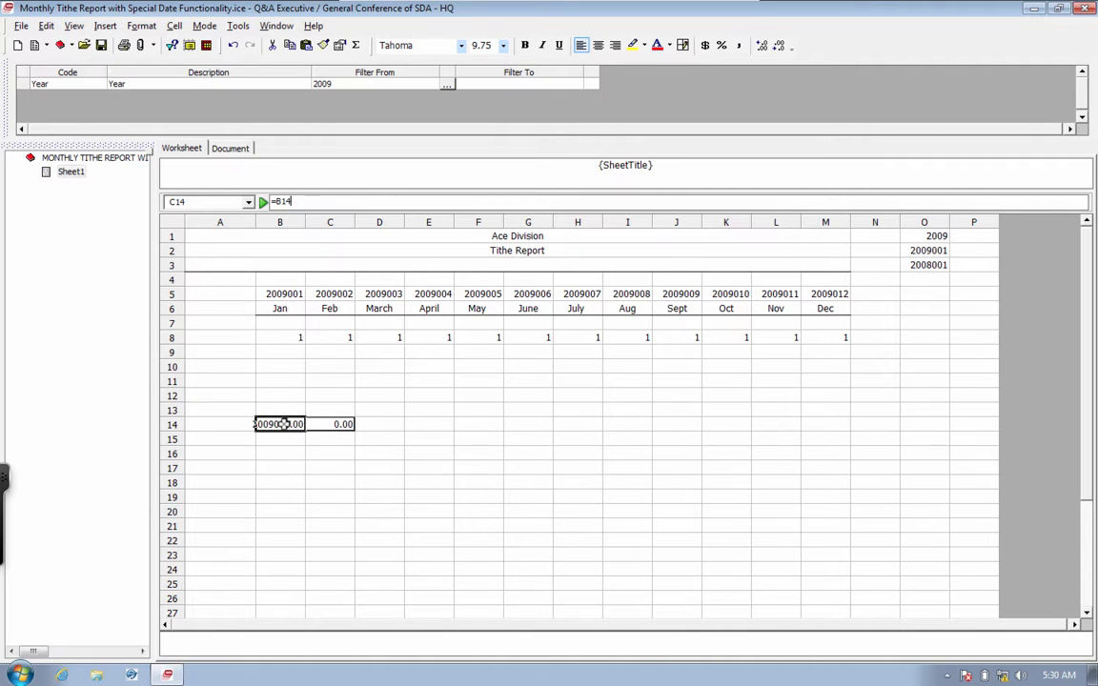
text(+1)
key(Return)
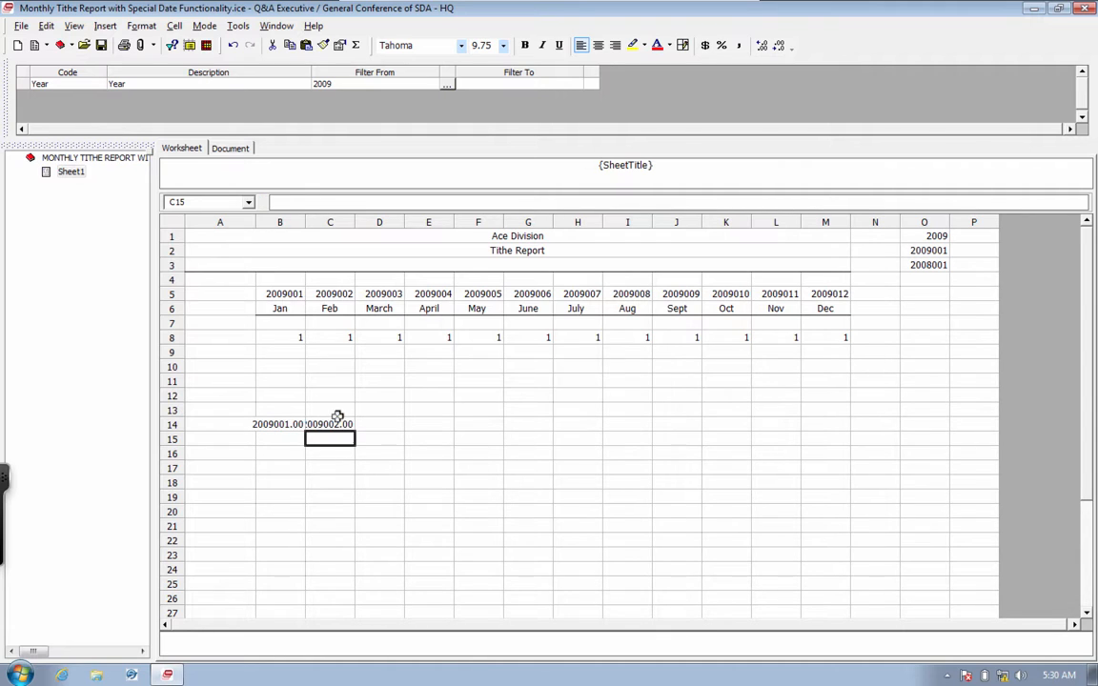
Copy the formula in C14 across row 14 through column M
click(338, 424)
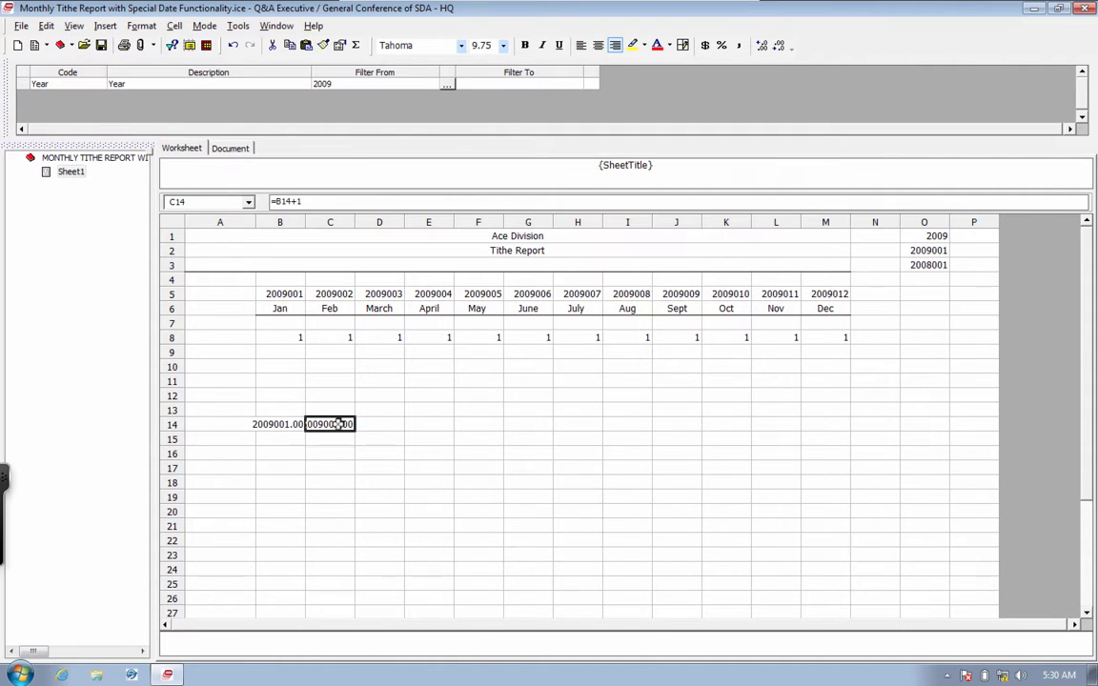
right_click(338, 424)
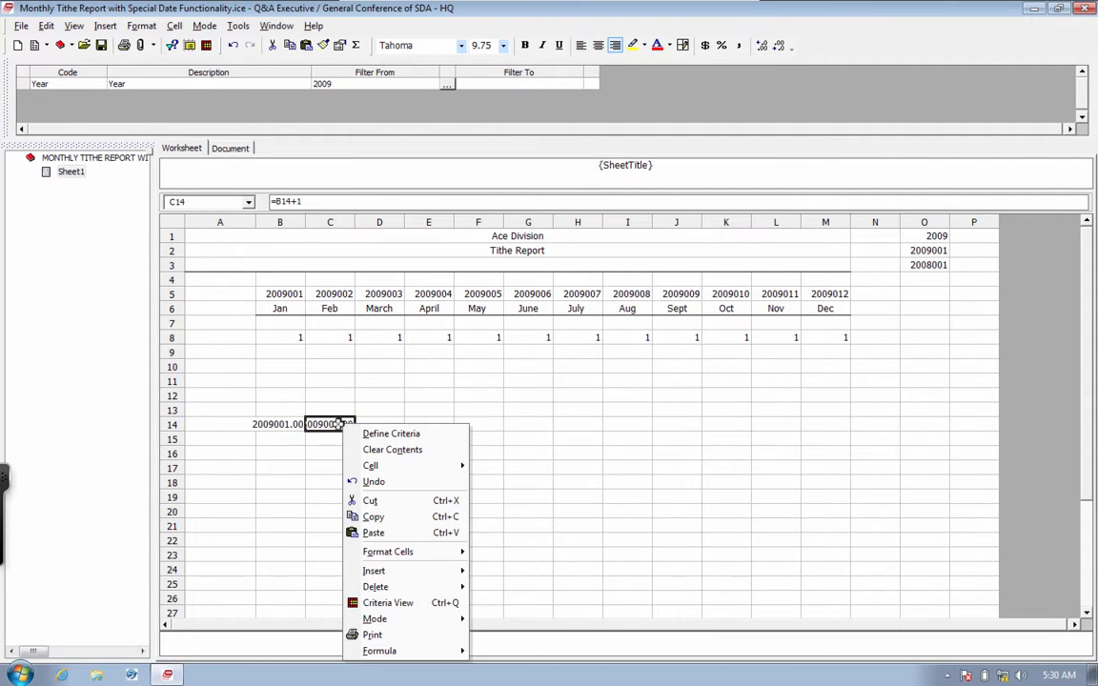
click(380, 519)
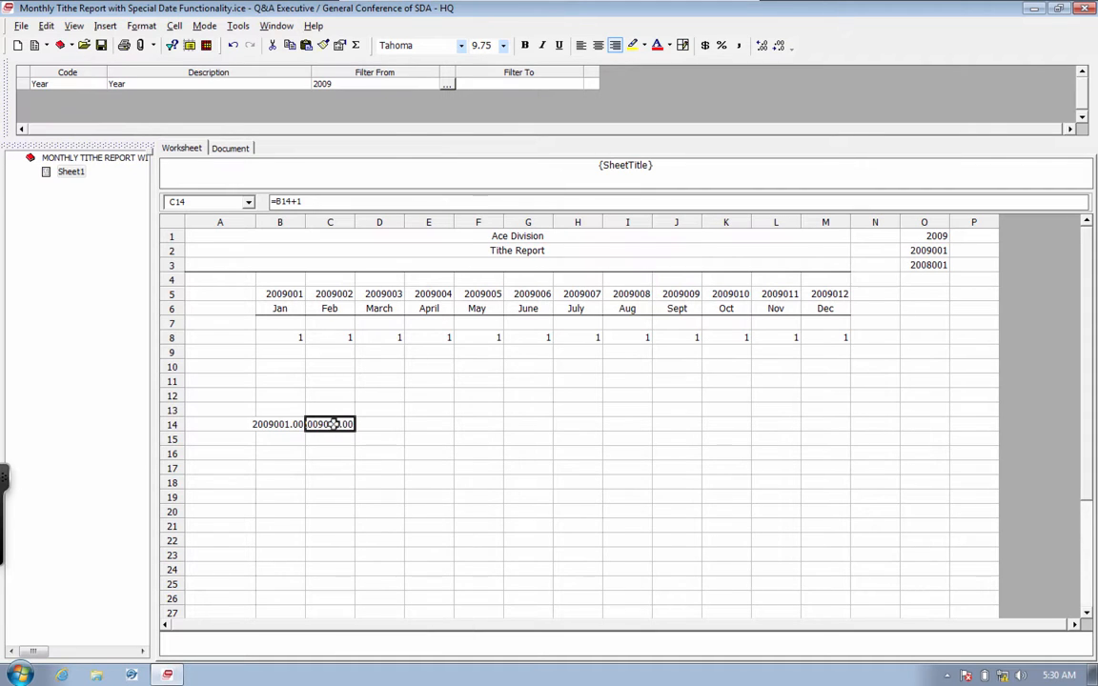
drag(330, 424, 819, 425)
right_click(818, 425)
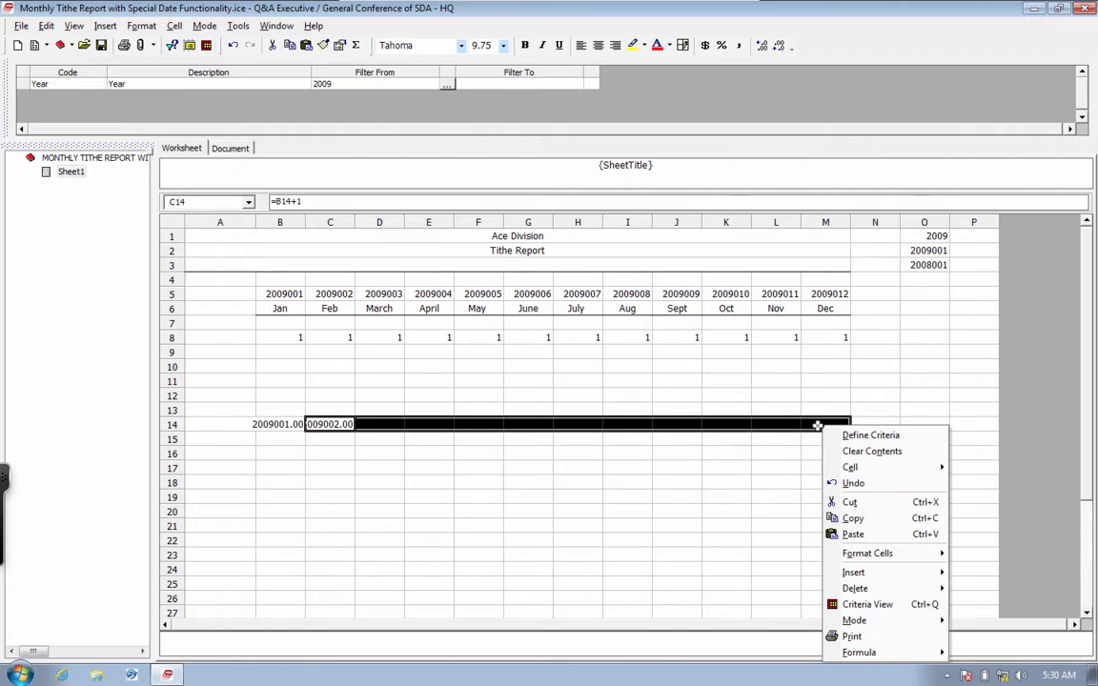
click(858, 534)
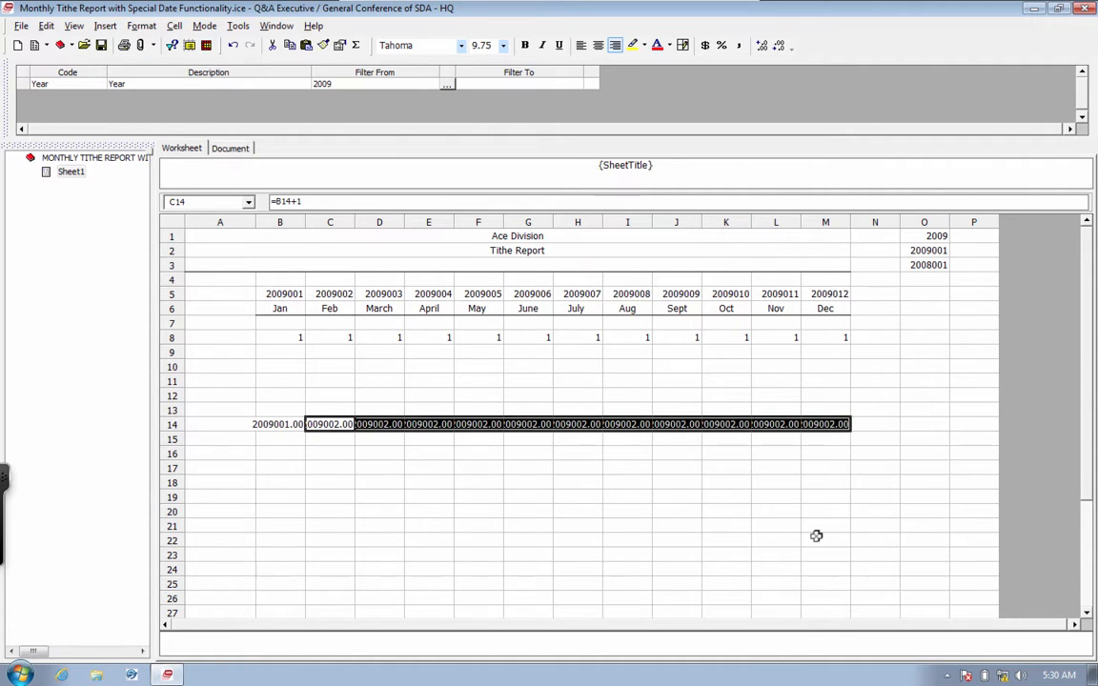
Reduce the number format of cells B14 through M14 to zero decimal places
click(267, 425)
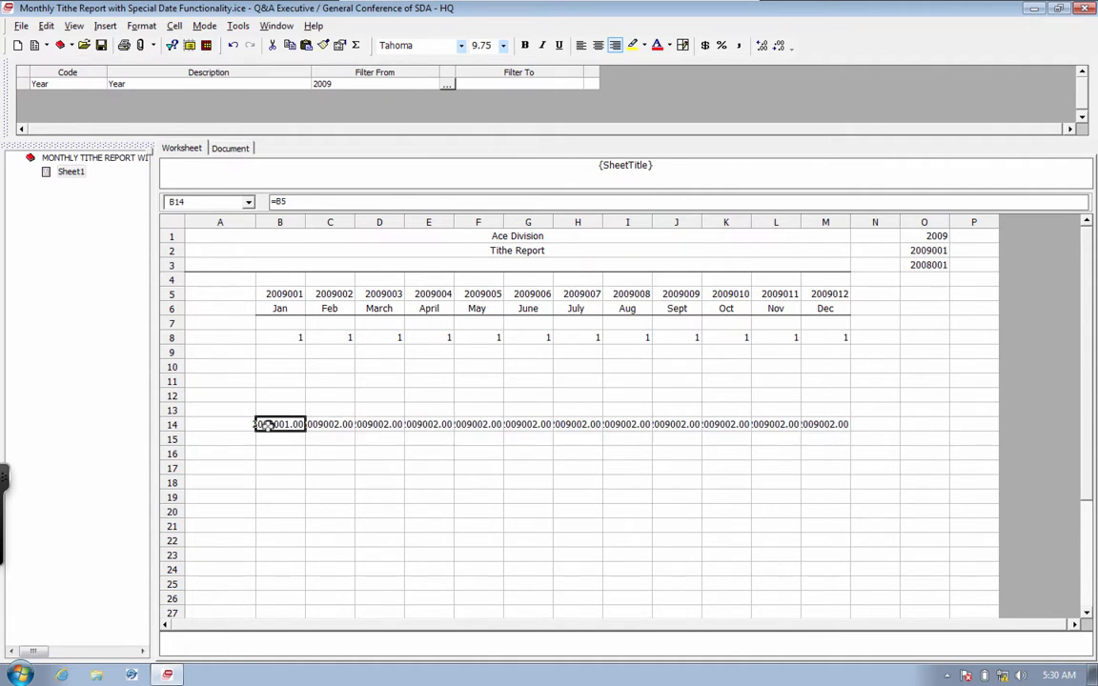
drag(267, 424, 838, 426)
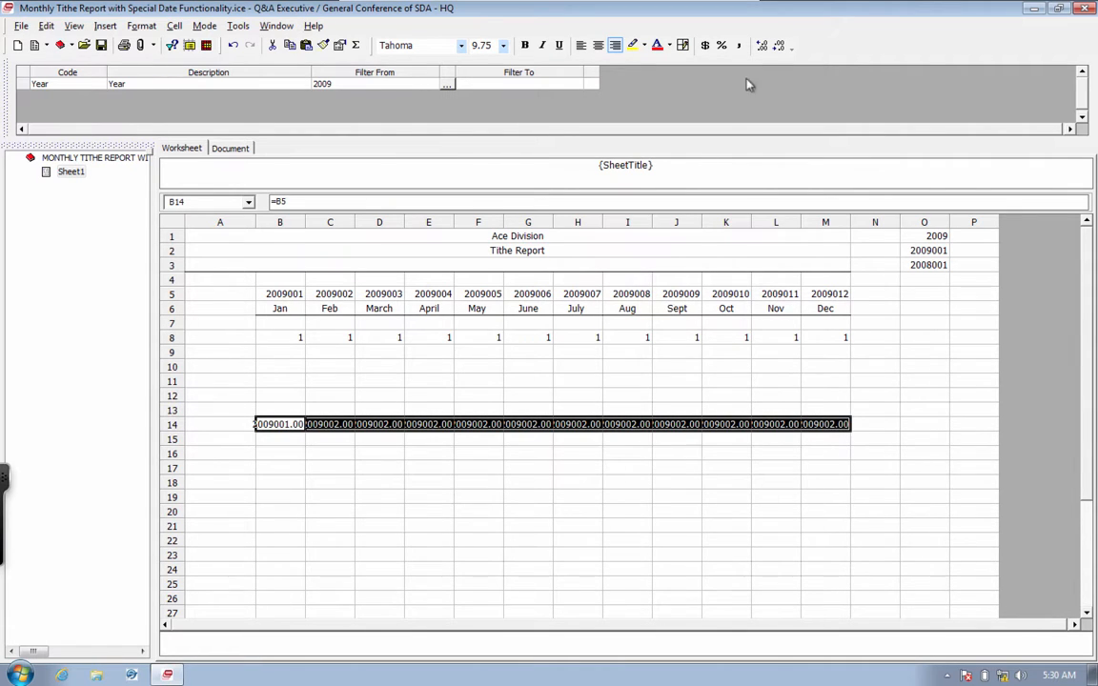
double_click(781, 47)
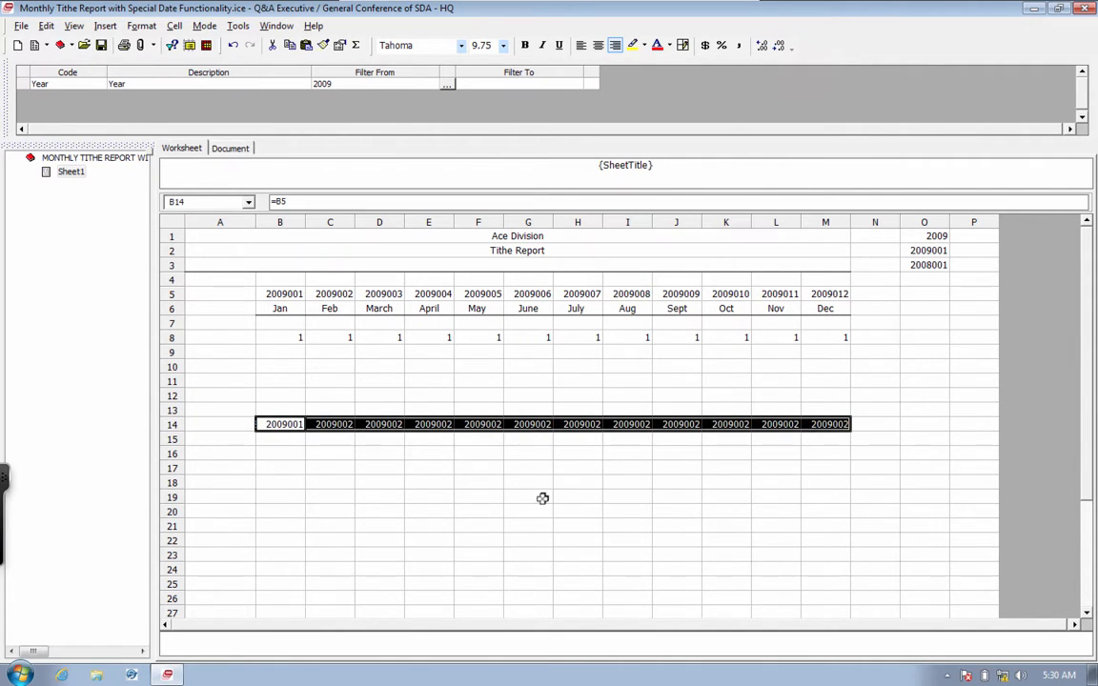
click(492, 539)
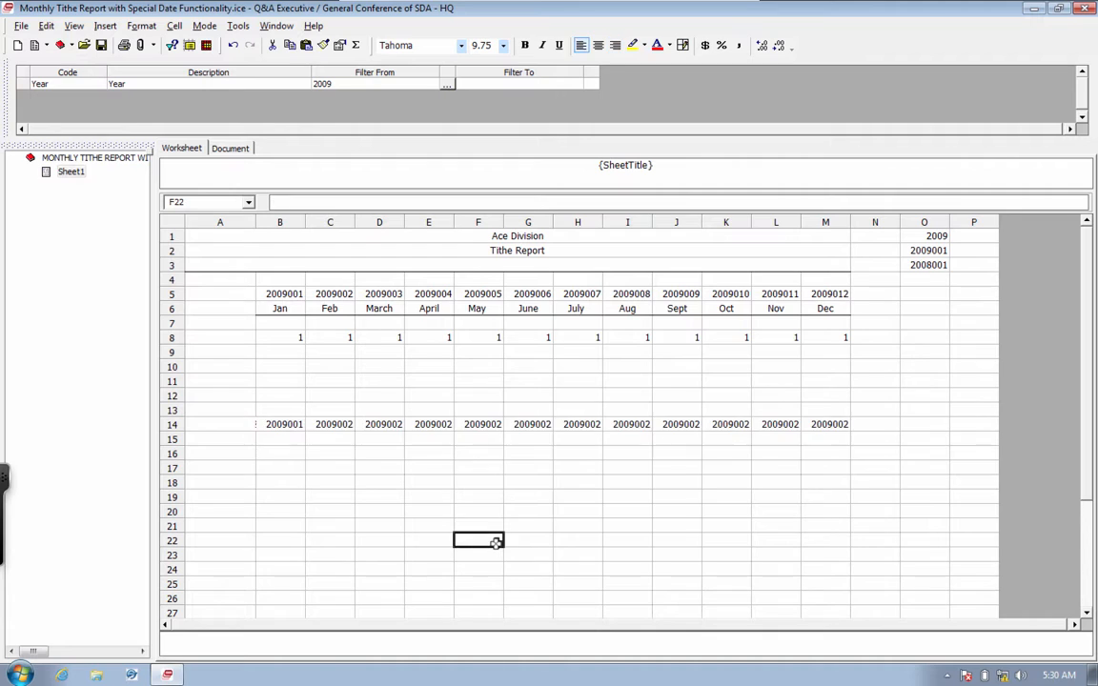
Check how the copied formulas in C14 through G14 each refer to the preceding cell
click(337, 424)
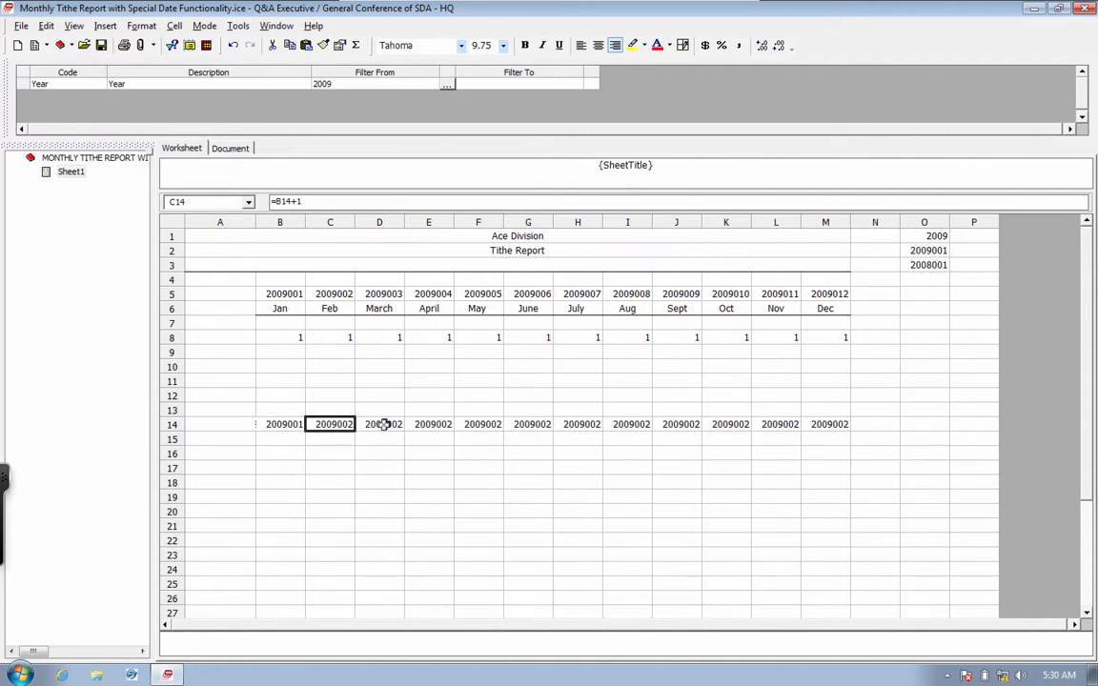
click(384, 425)
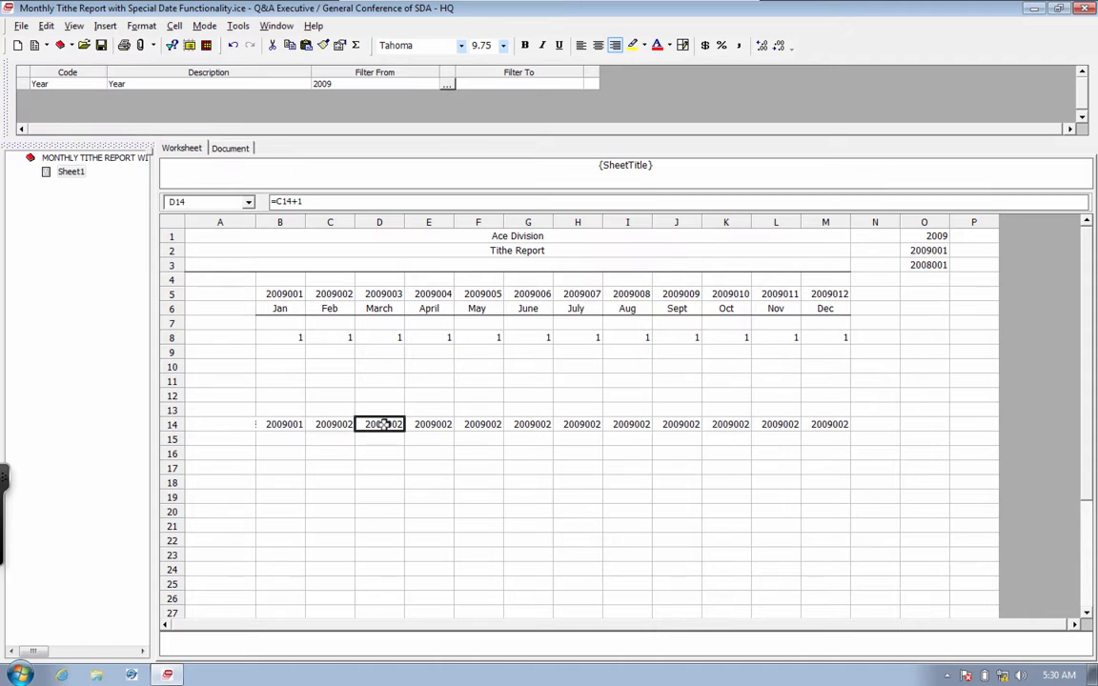
click(426, 425)
click(500, 425)
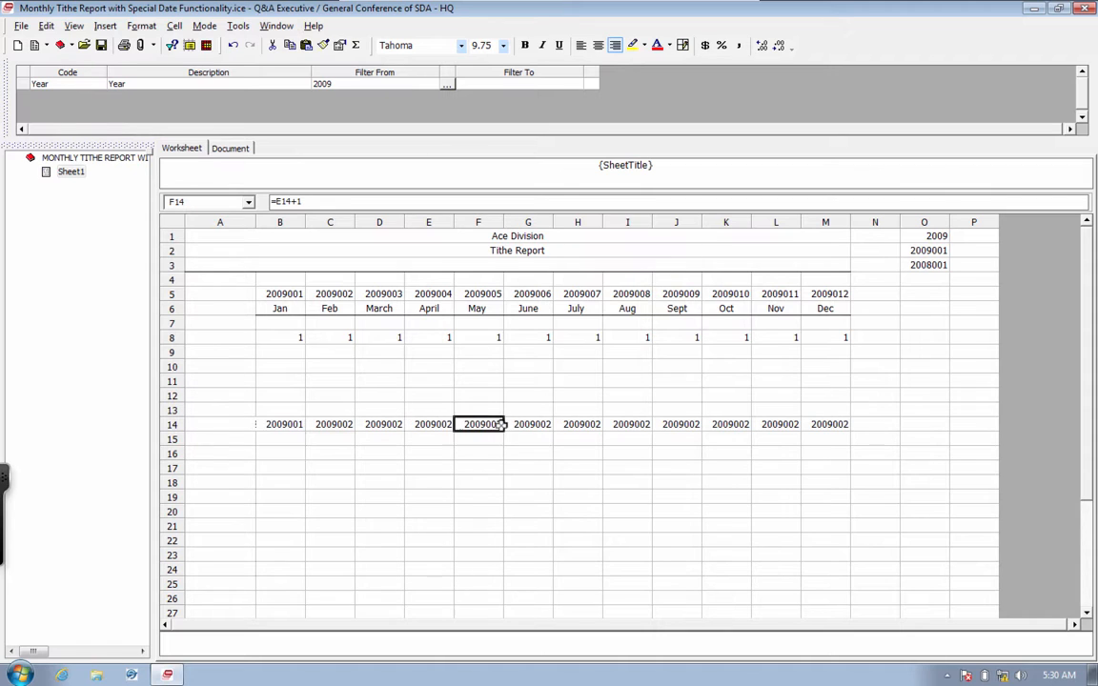
click(534, 424)
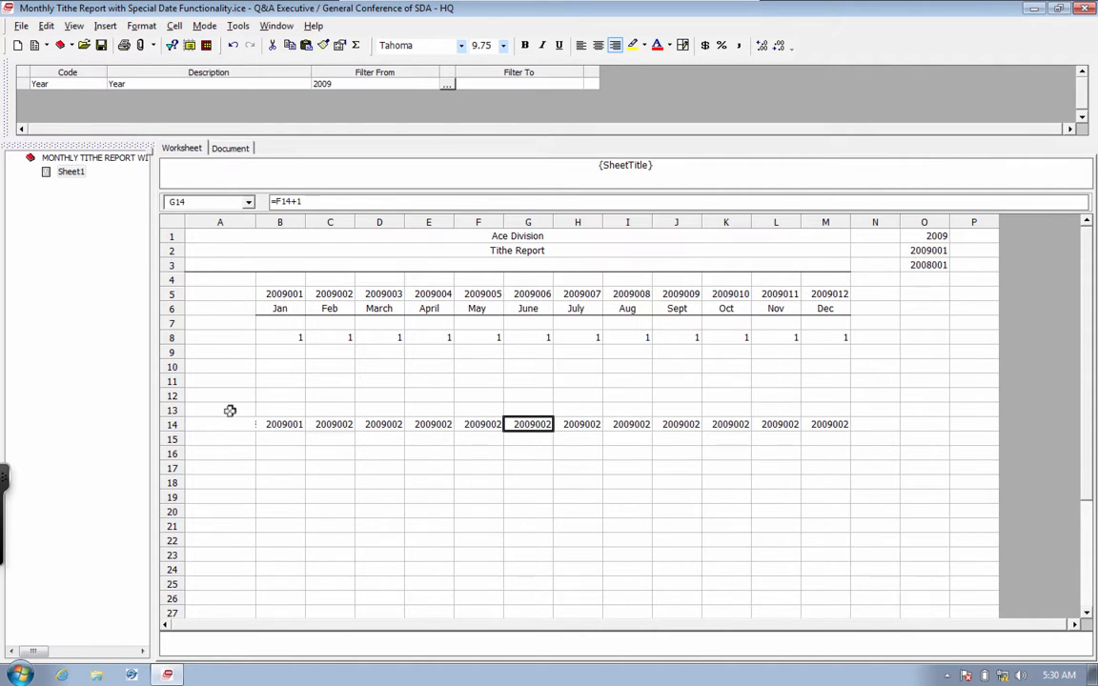
Inspect the criteria definition and format type of cell B14, leaving it as it is
click(282, 424)
right_click(282, 424)
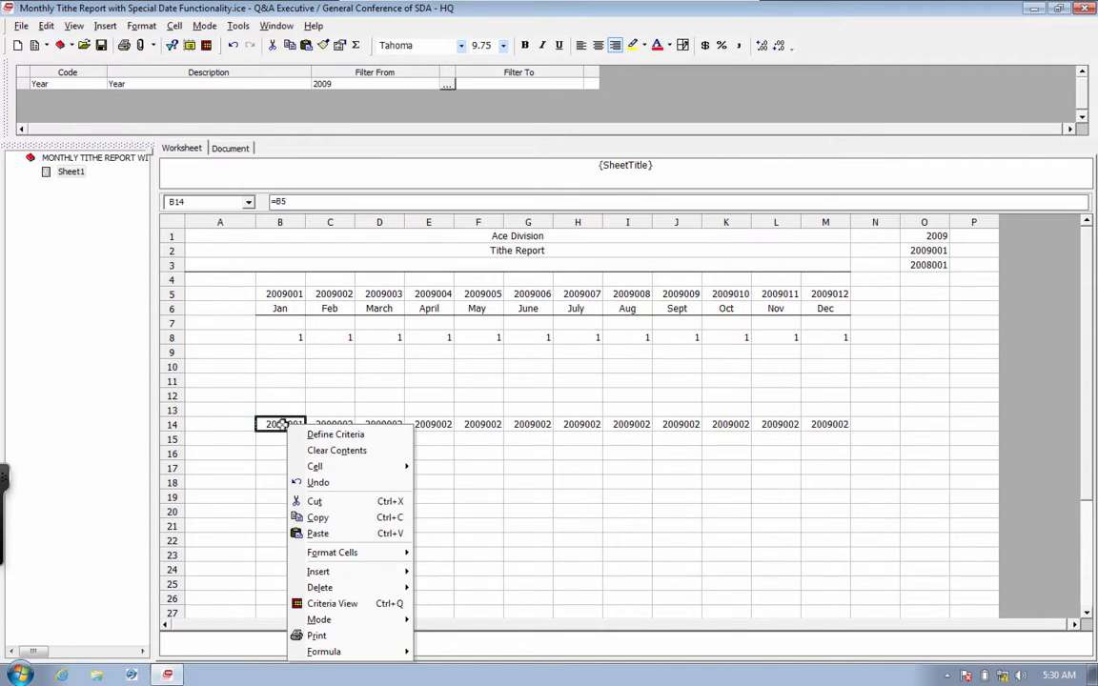
click(336, 436)
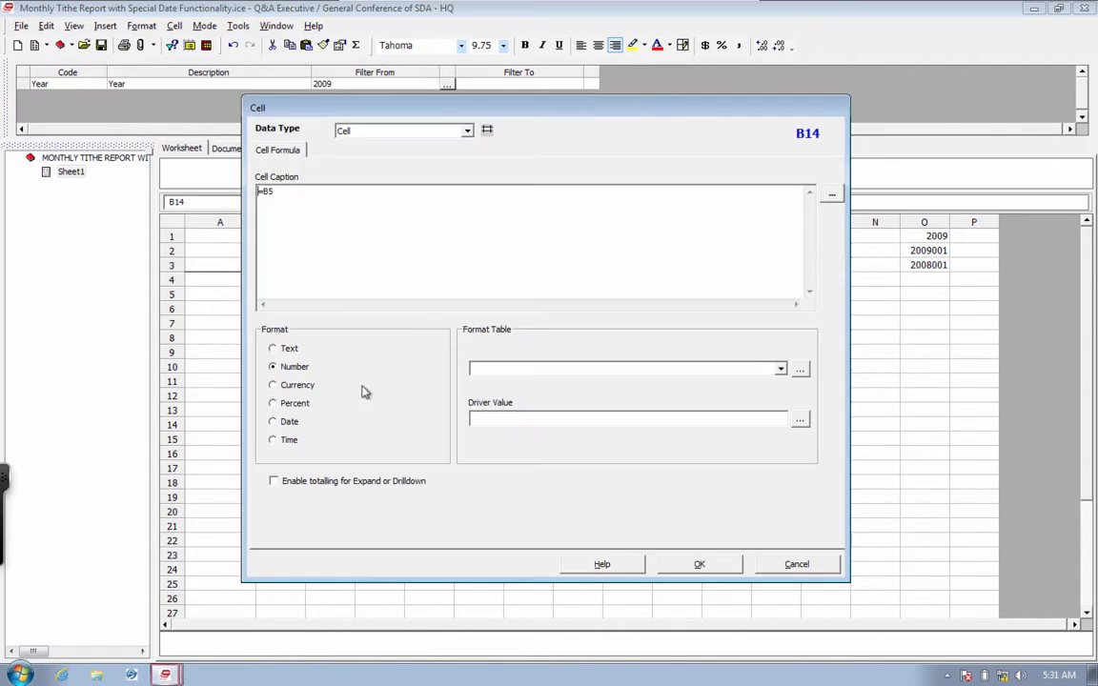
click(797, 563)
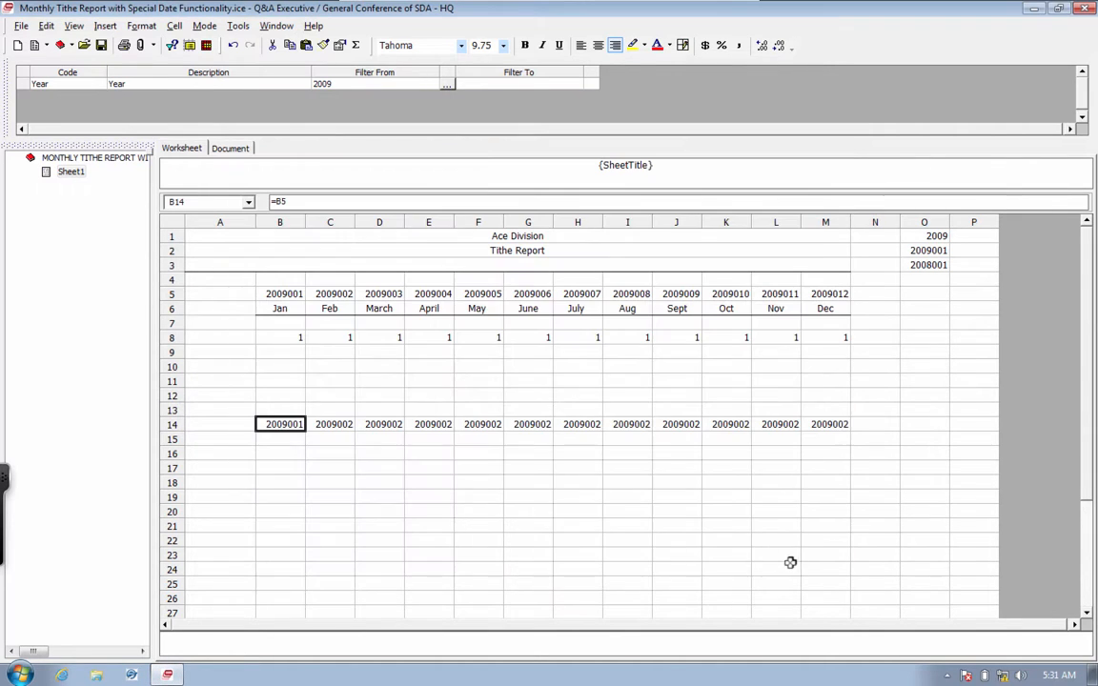
Change the number category of cell B14 to General
right_click(284, 424)
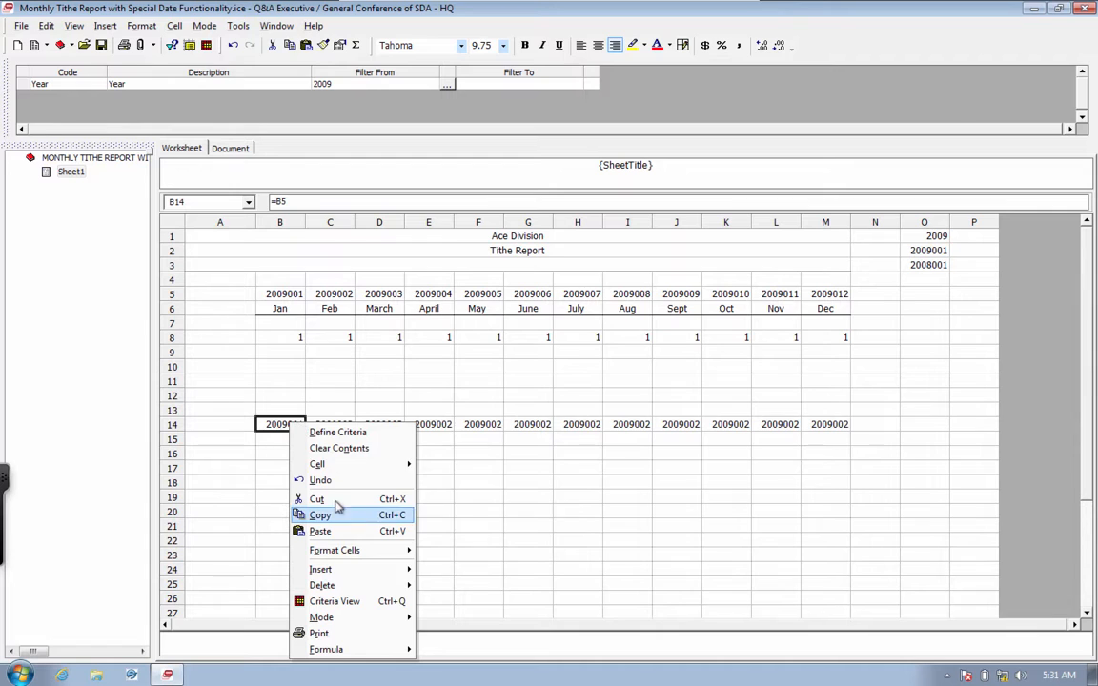
mouse_move(351, 561)
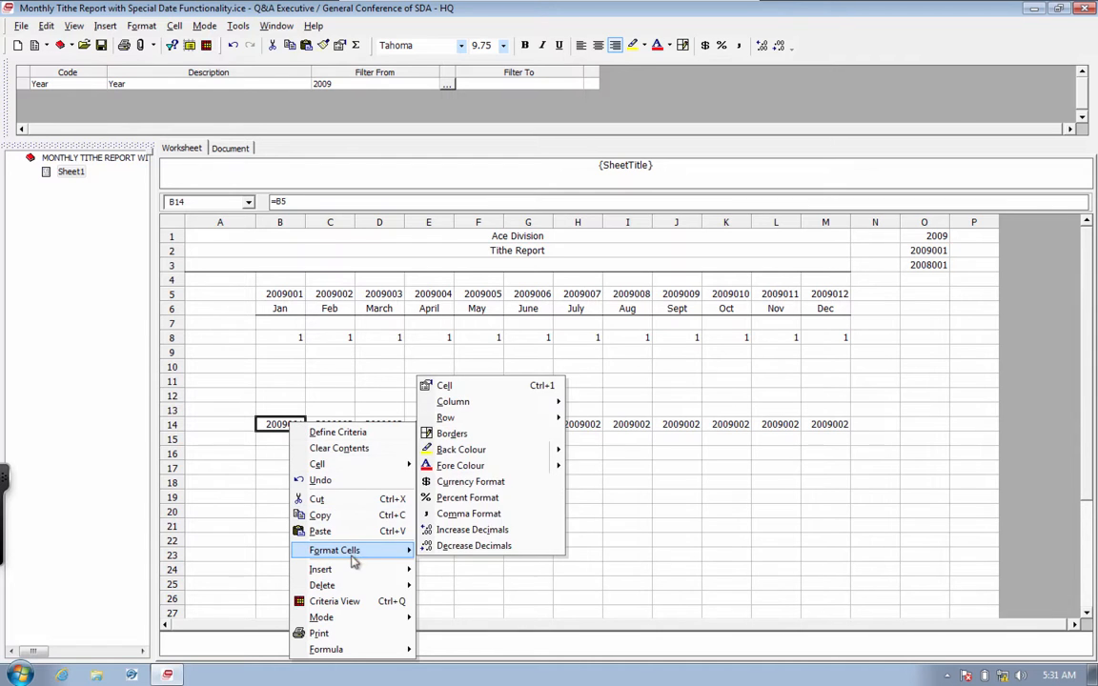
click(463, 387)
click(413, 243)
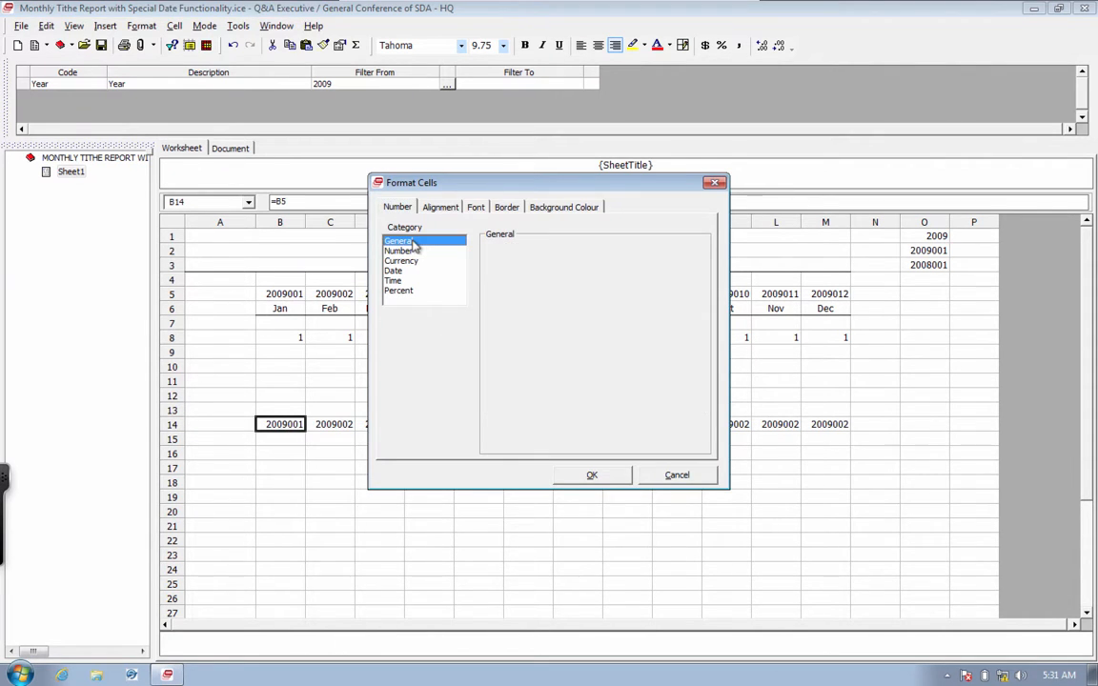
click(591, 474)
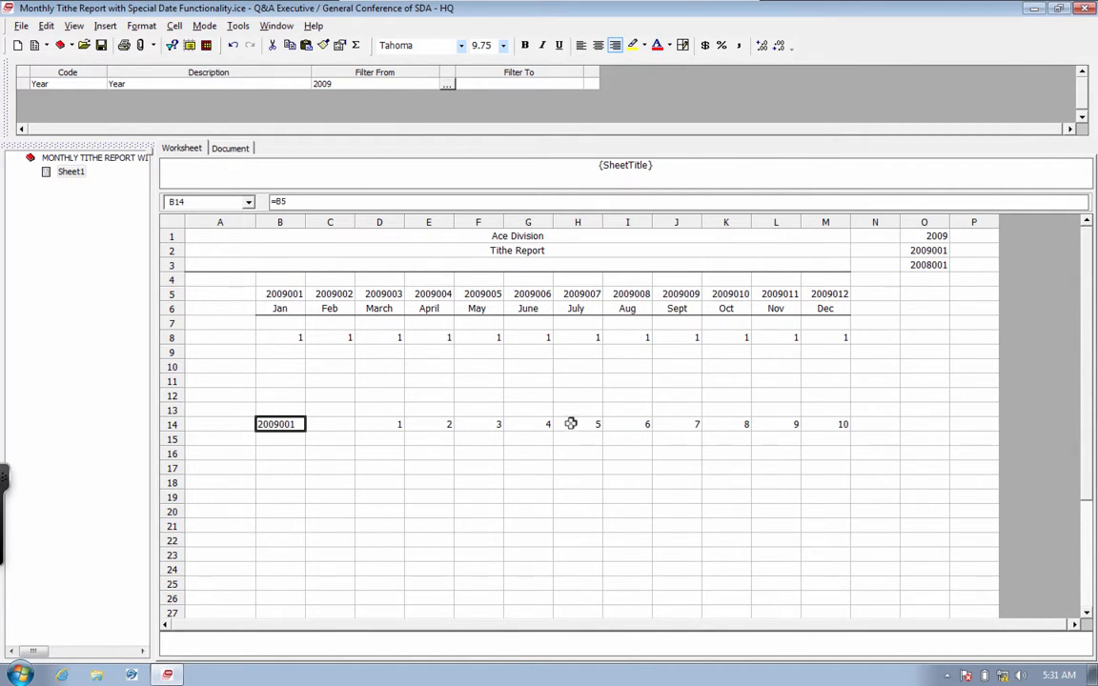
Change the number category of cell G14, the June column, to General
click(530, 424)
right_click(530, 425)
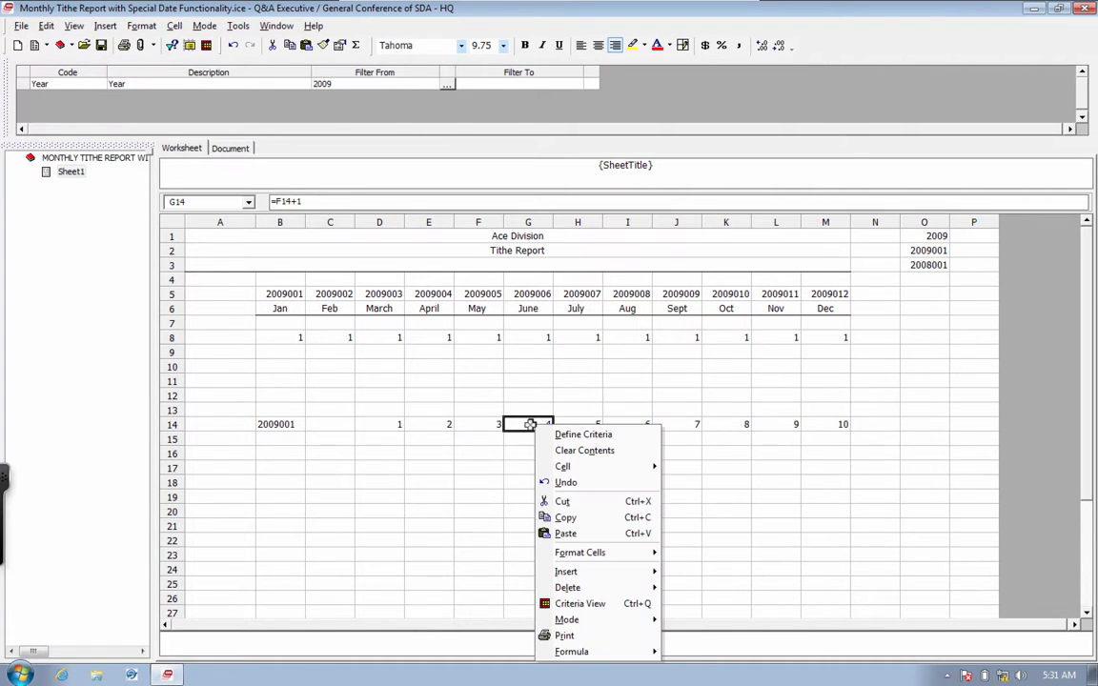
mouse_move(596, 552)
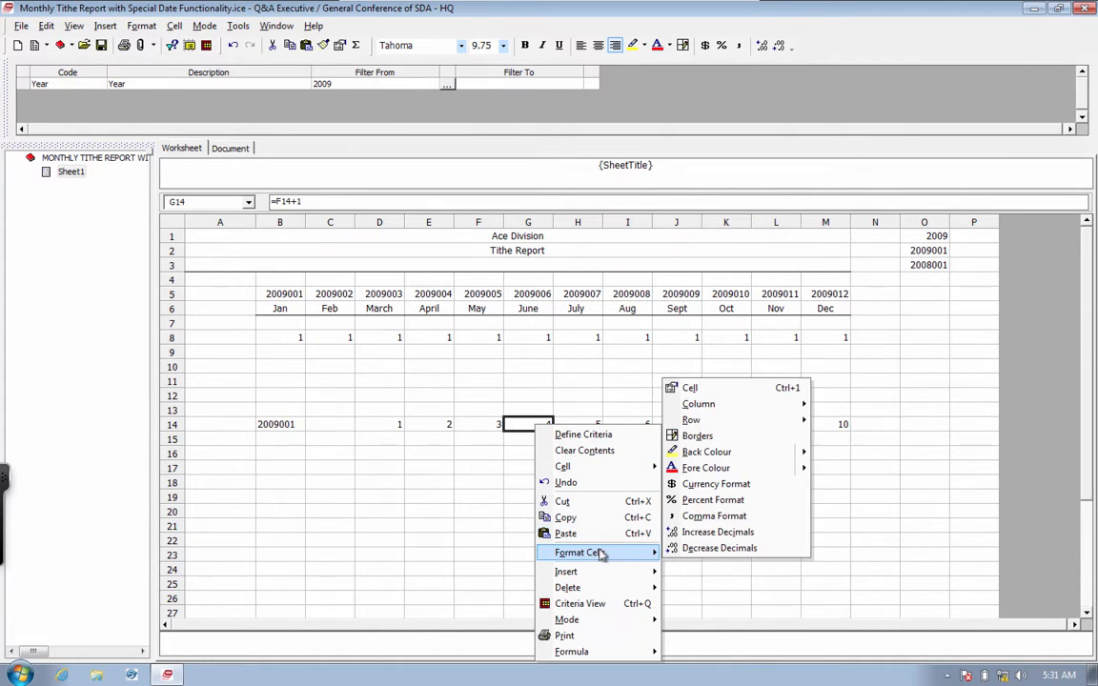
click(694, 387)
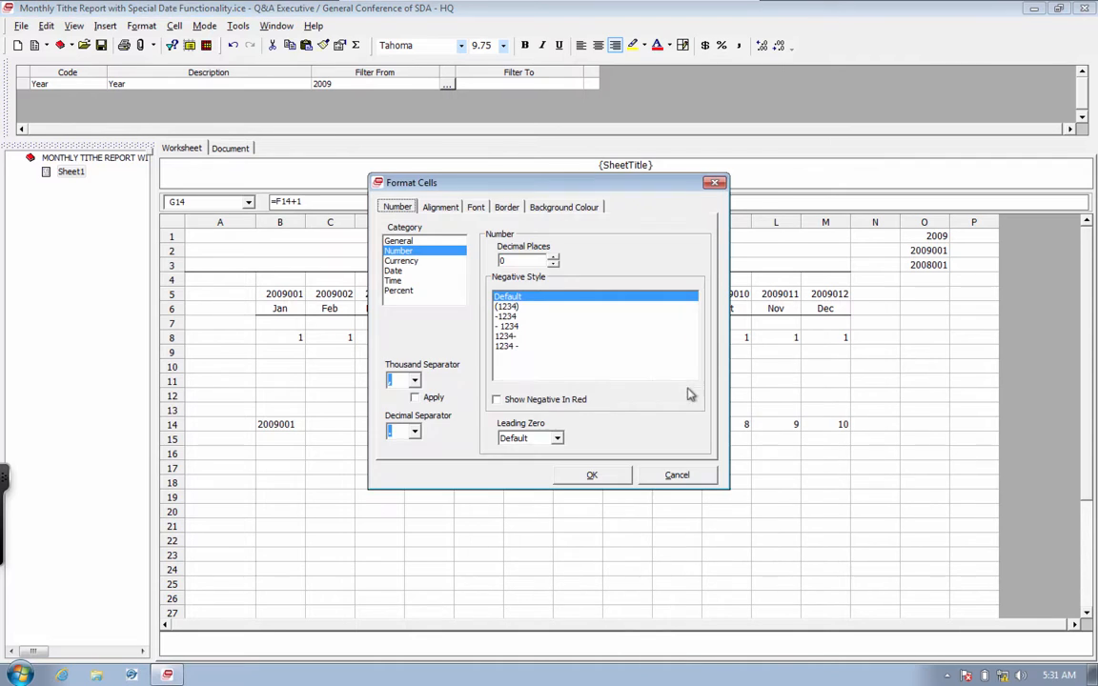
click(420, 244)
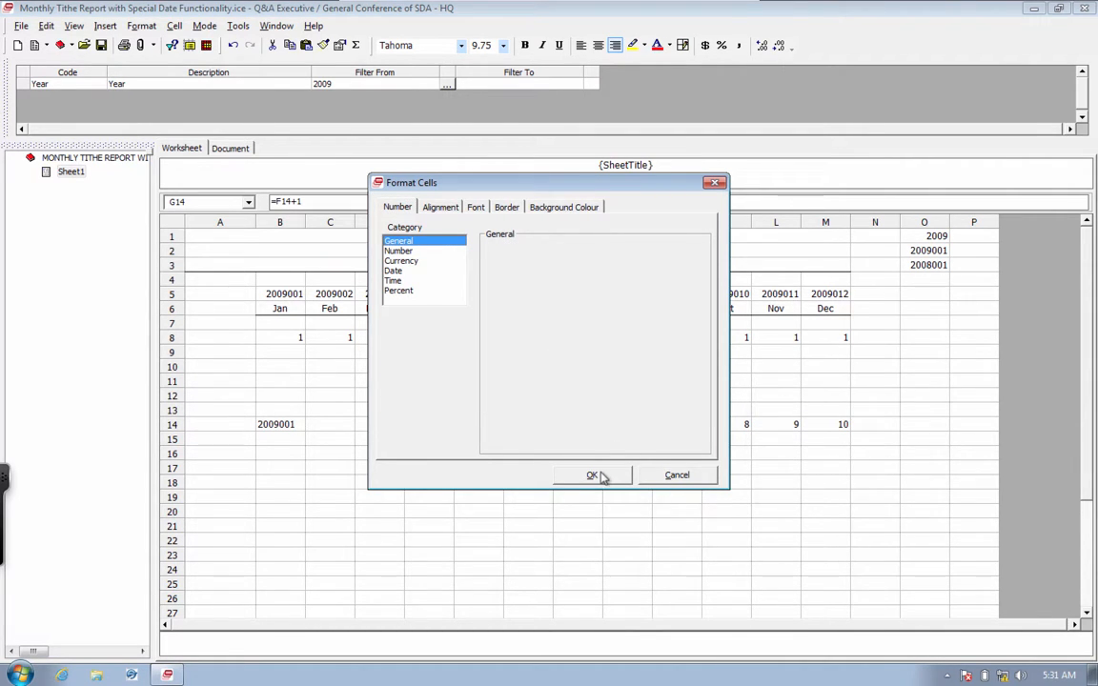
click(598, 477)
click(591, 510)
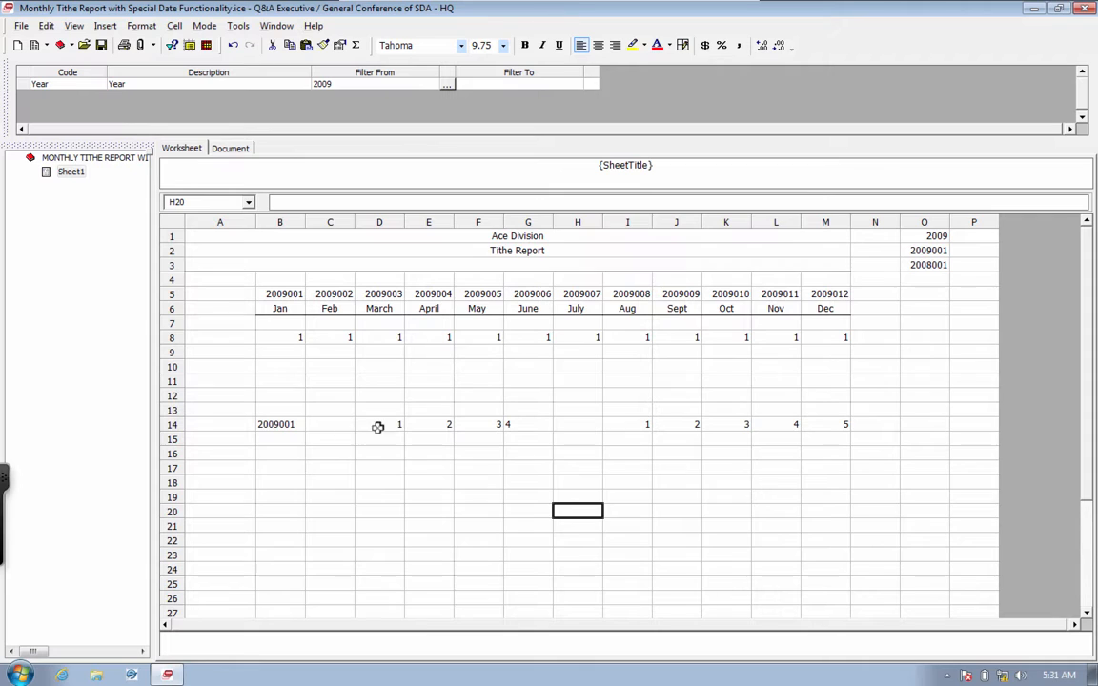
Set the number format of the whole of row 14 to Number with 0 decimal places
click(276, 423)
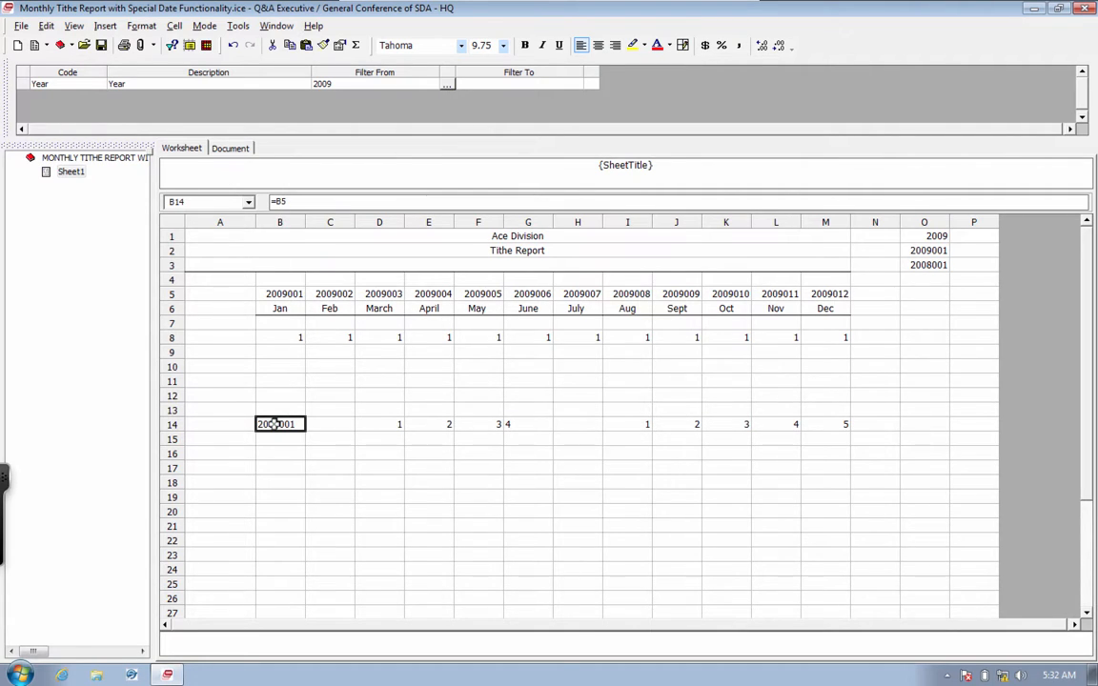
click(317, 508)
click(280, 423)
click(173, 423)
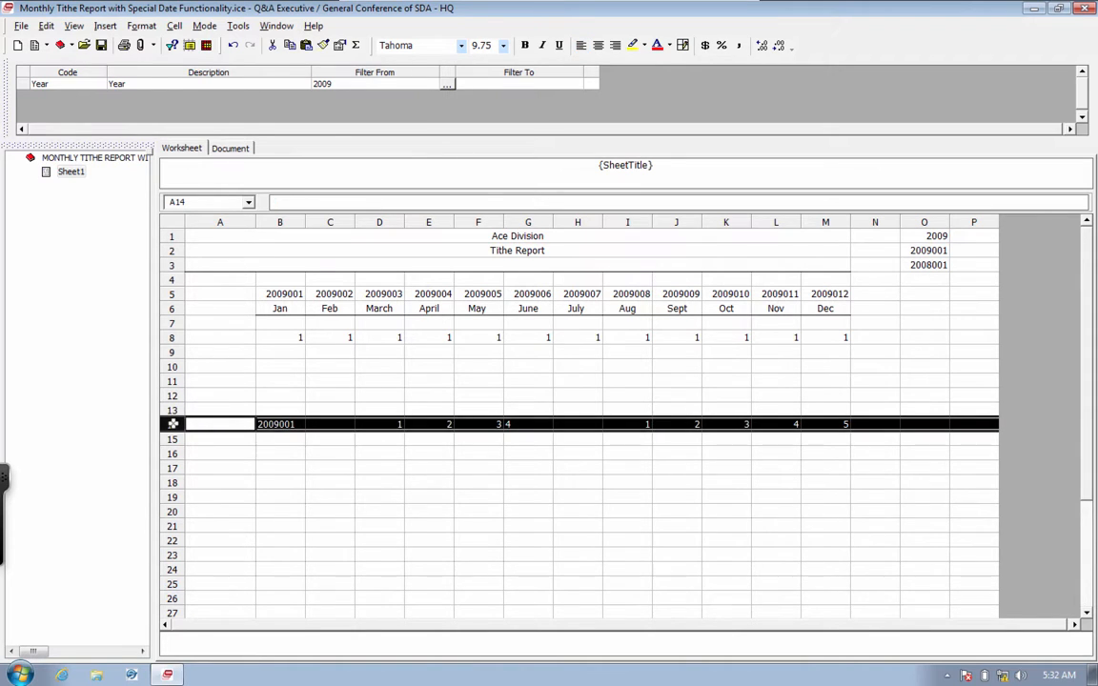
right_click(174, 424)
mouse_move(234, 555)
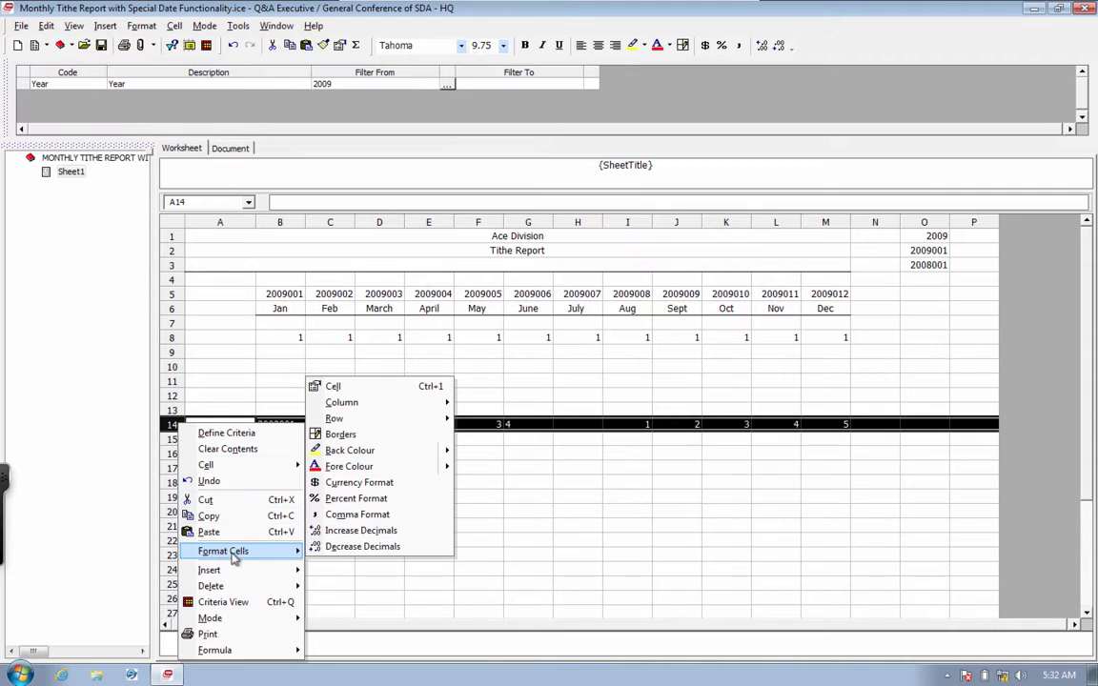
mouse_move(354, 405)
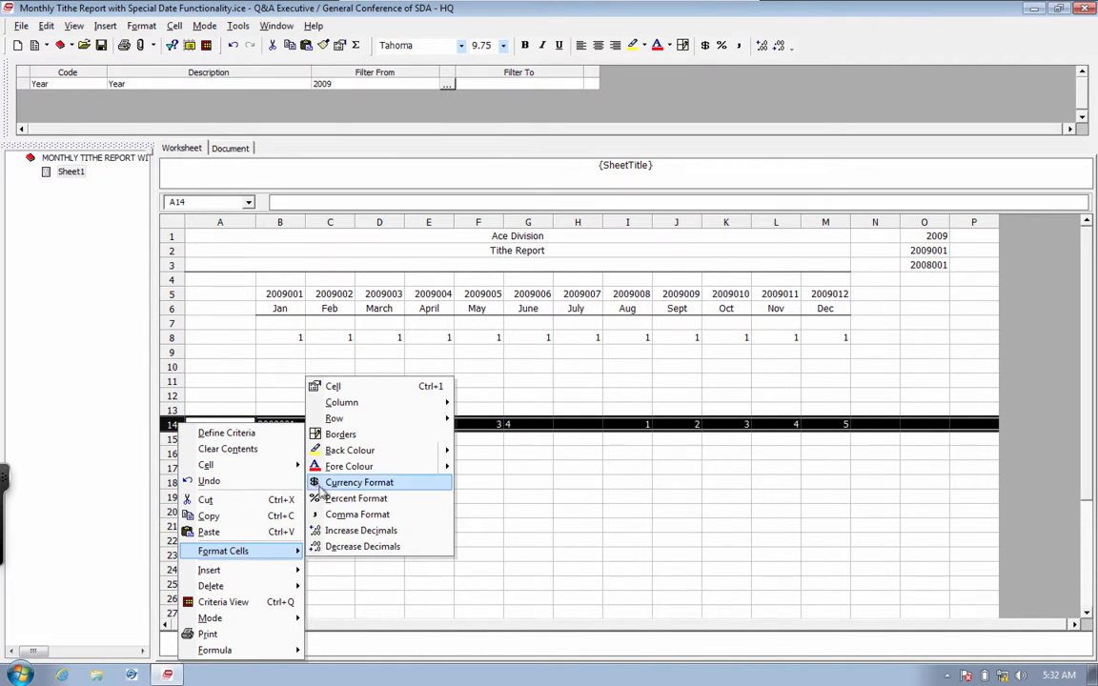
click(344, 388)
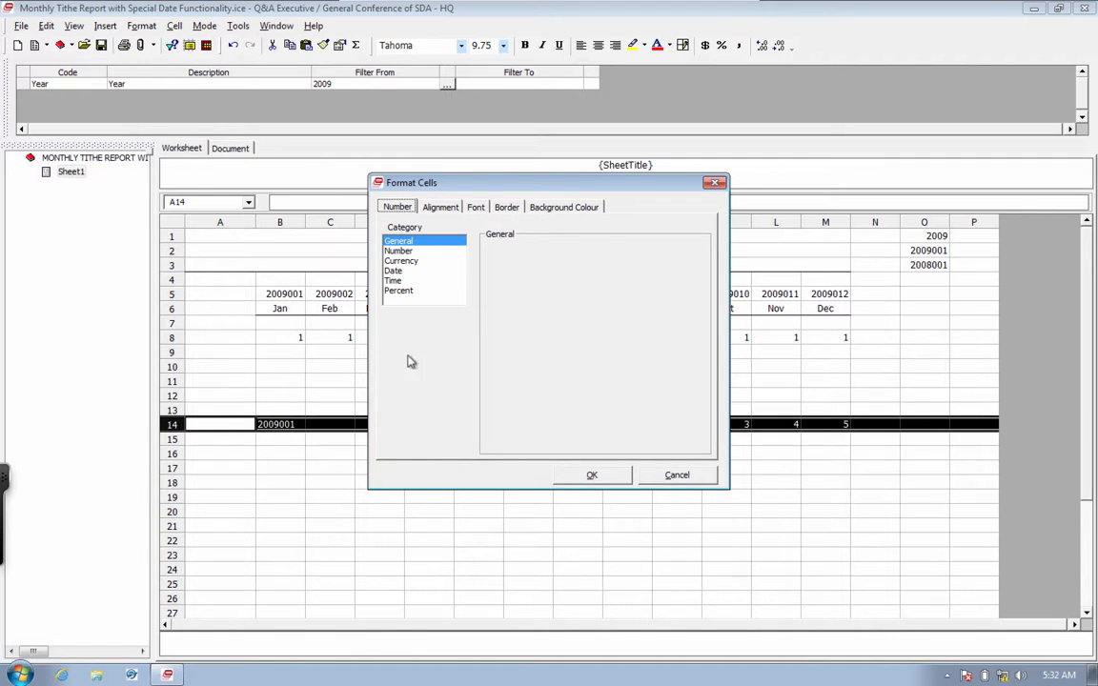
click(398, 251)
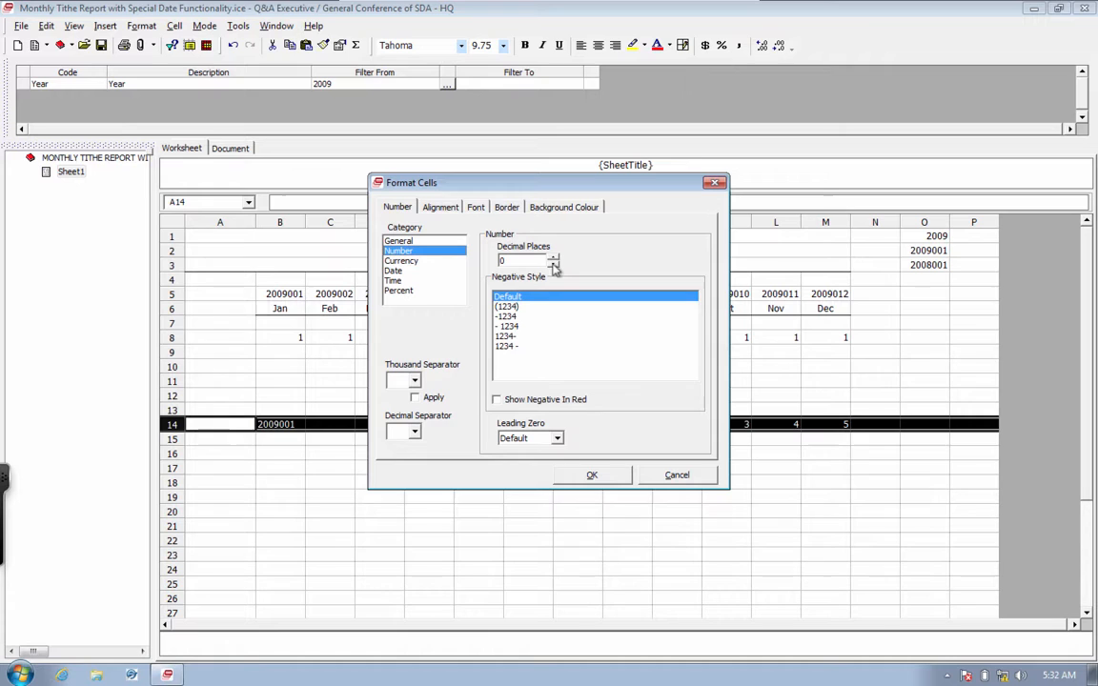
click(595, 477)
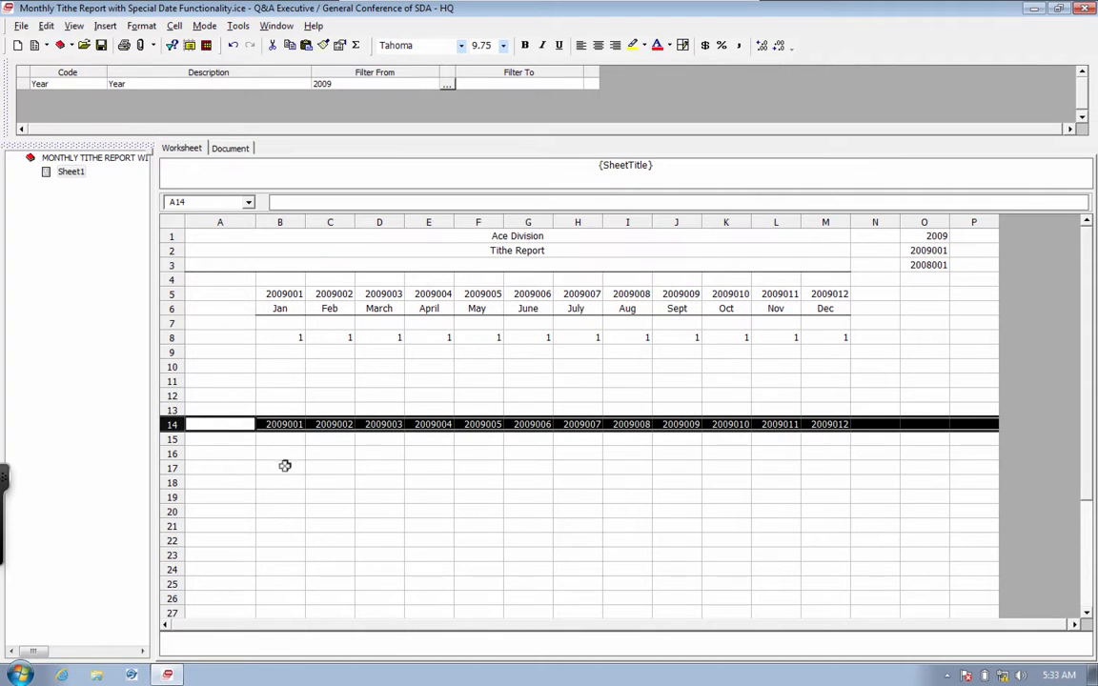
click(282, 424)
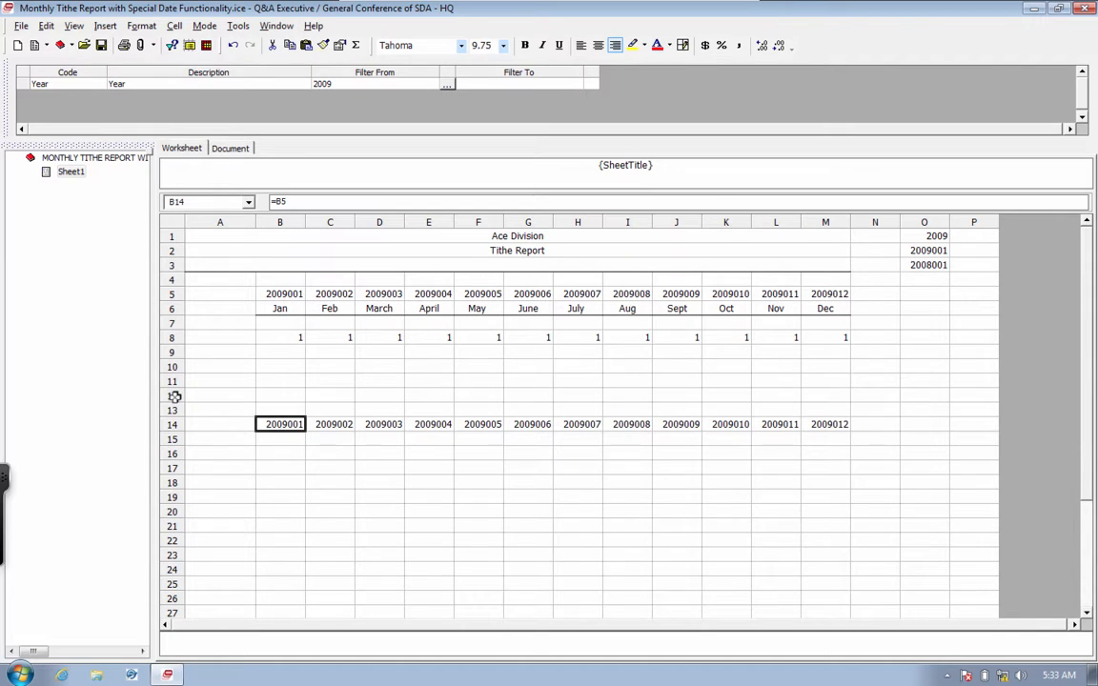
Change the number category of rows 12 through 17 to General
drag(175, 395, 203, 465)
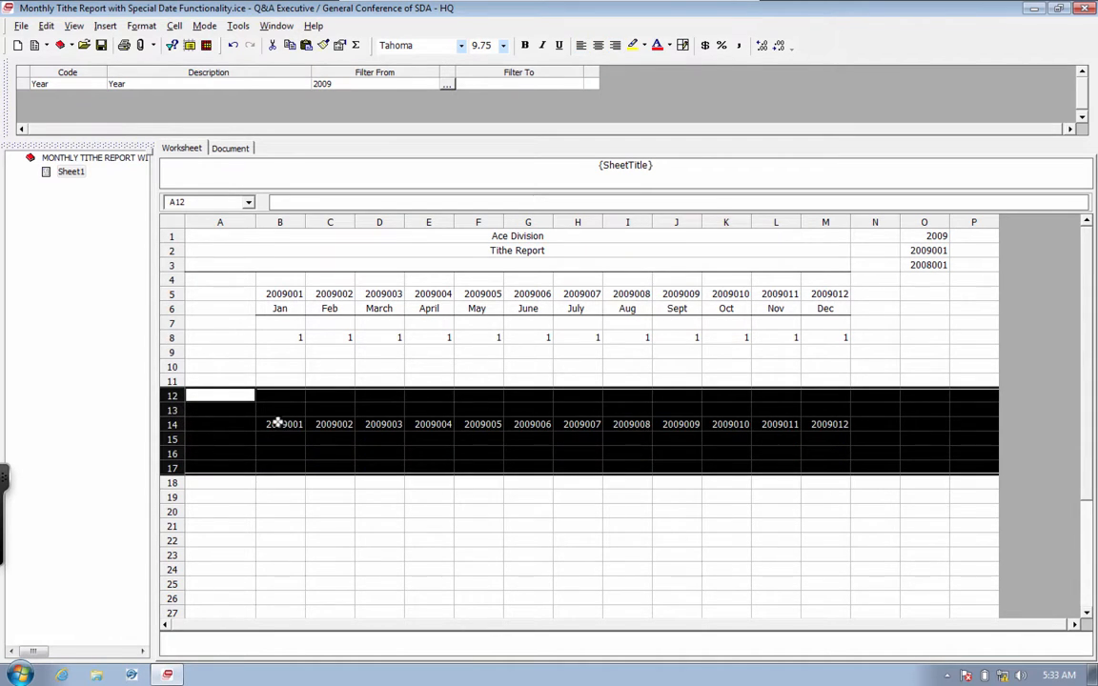
right_click(229, 420)
mouse_move(286, 549)
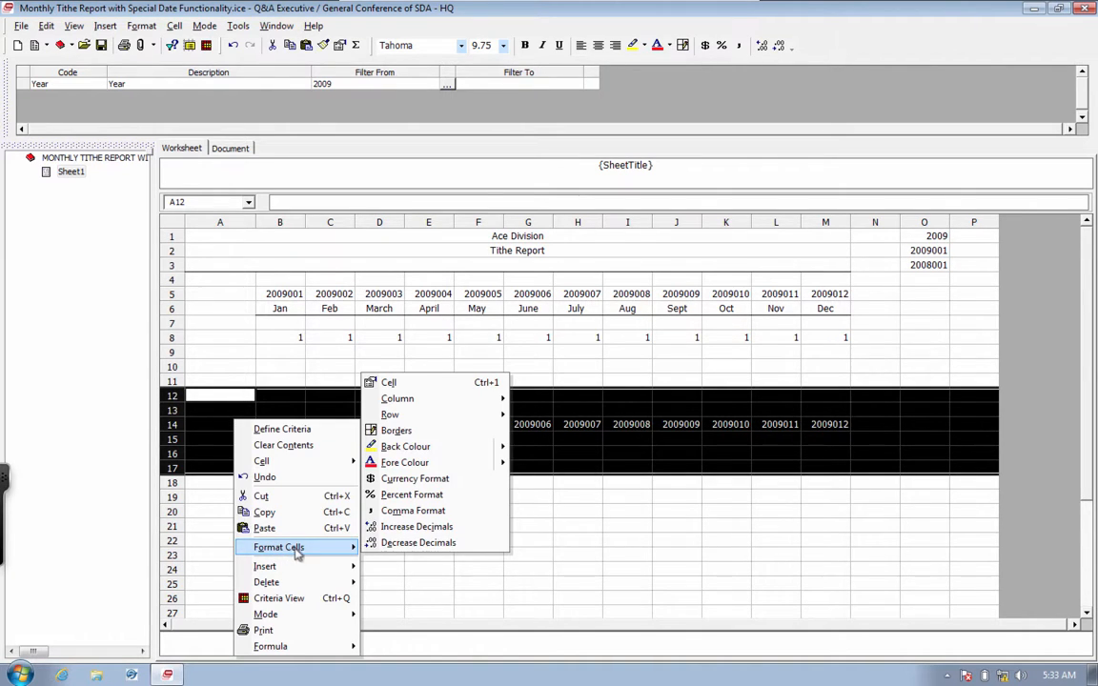
click(386, 381)
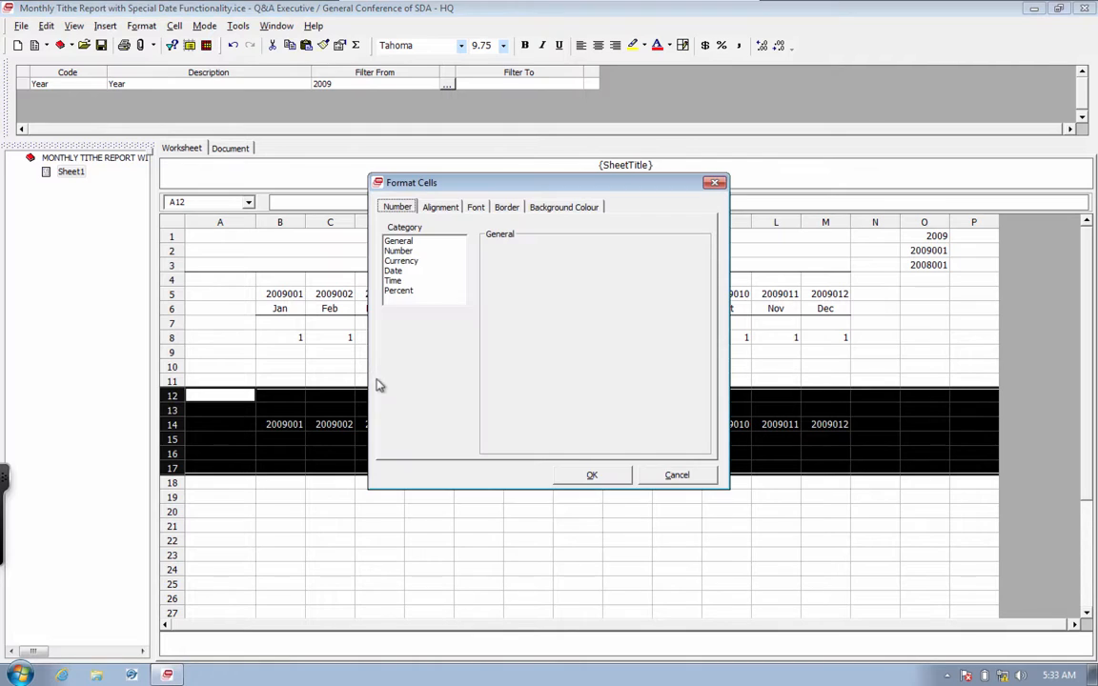
click(405, 242)
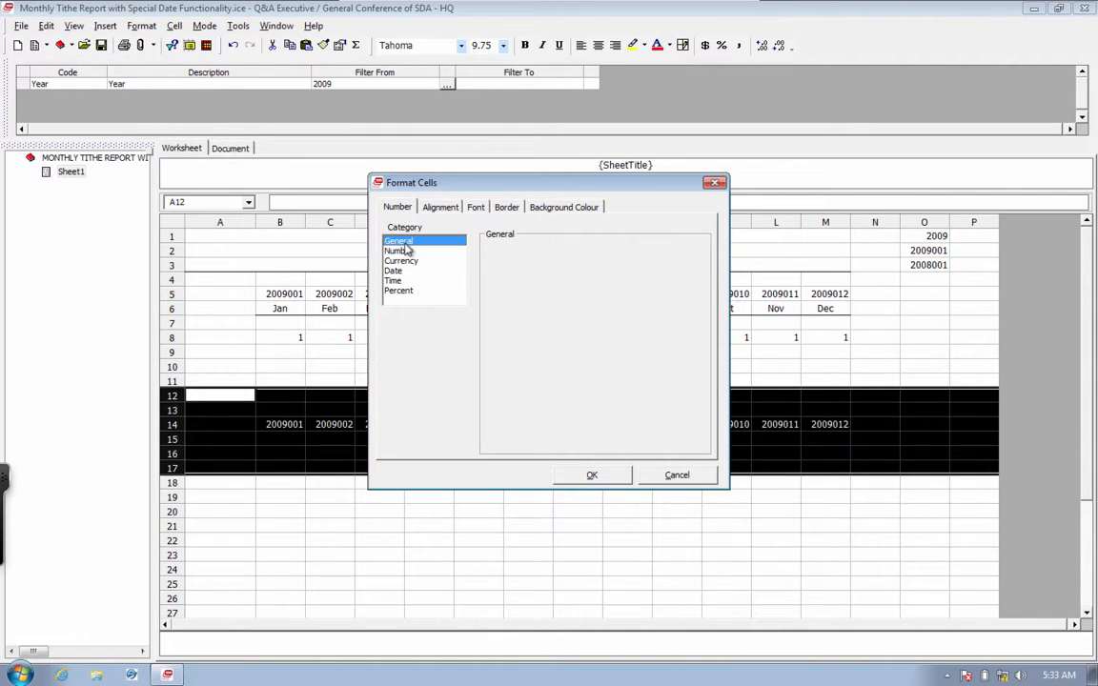
click(601, 477)
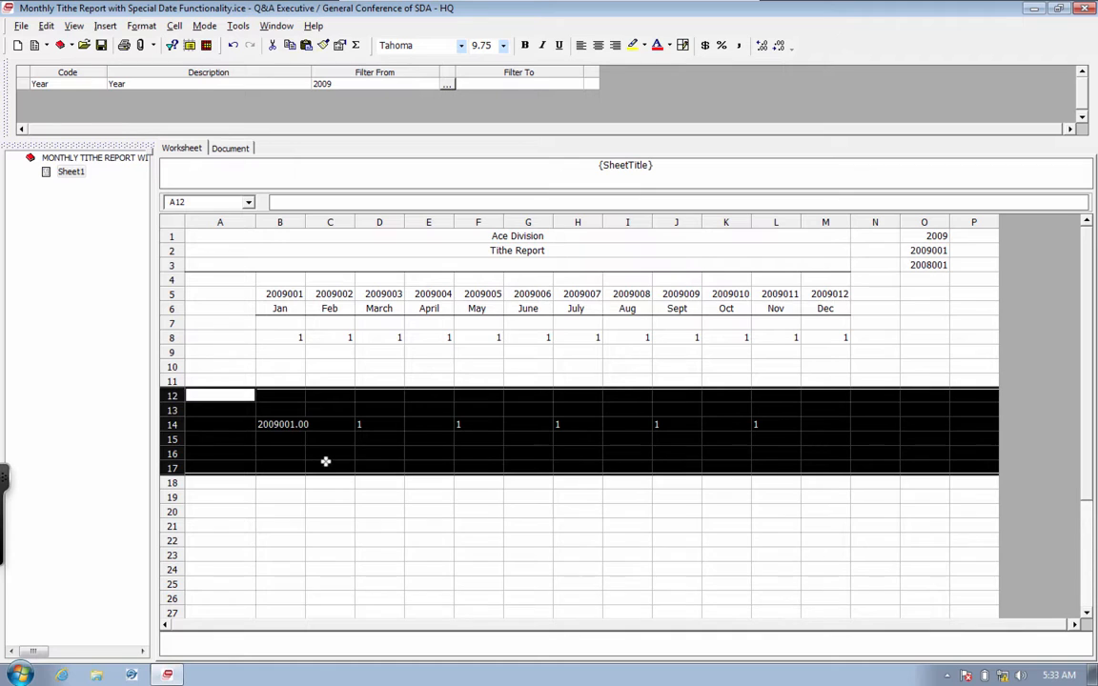
Set the number format of rows 12 through 17 to Number with 0 decimal places
right_click(192, 395)
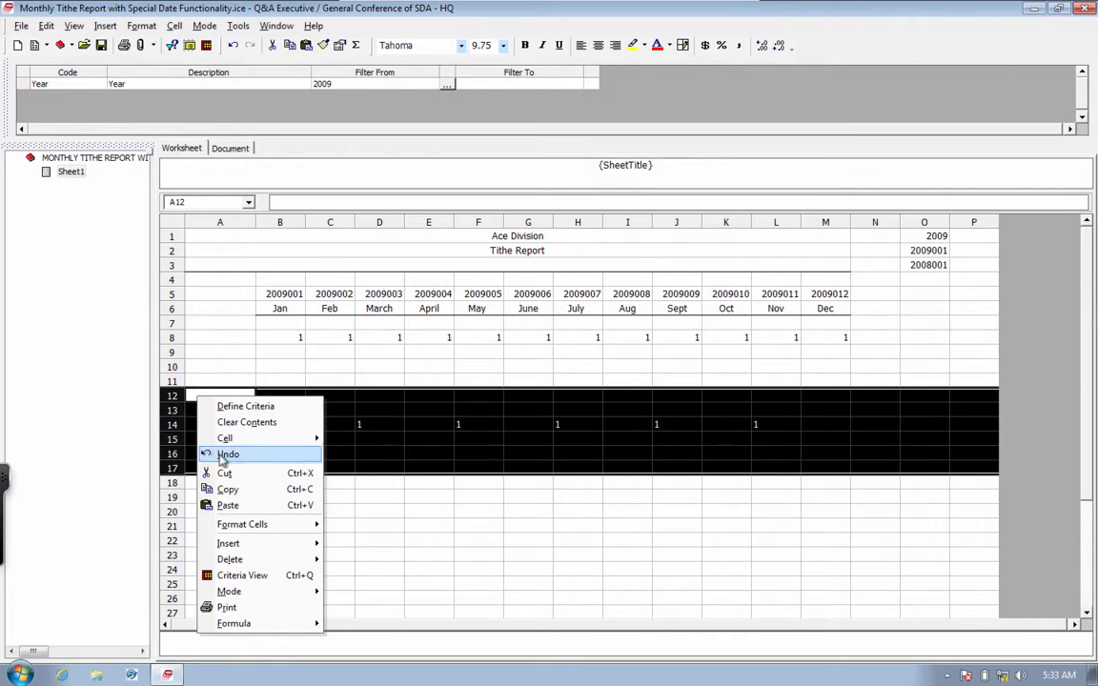
mouse_move(274, 528)
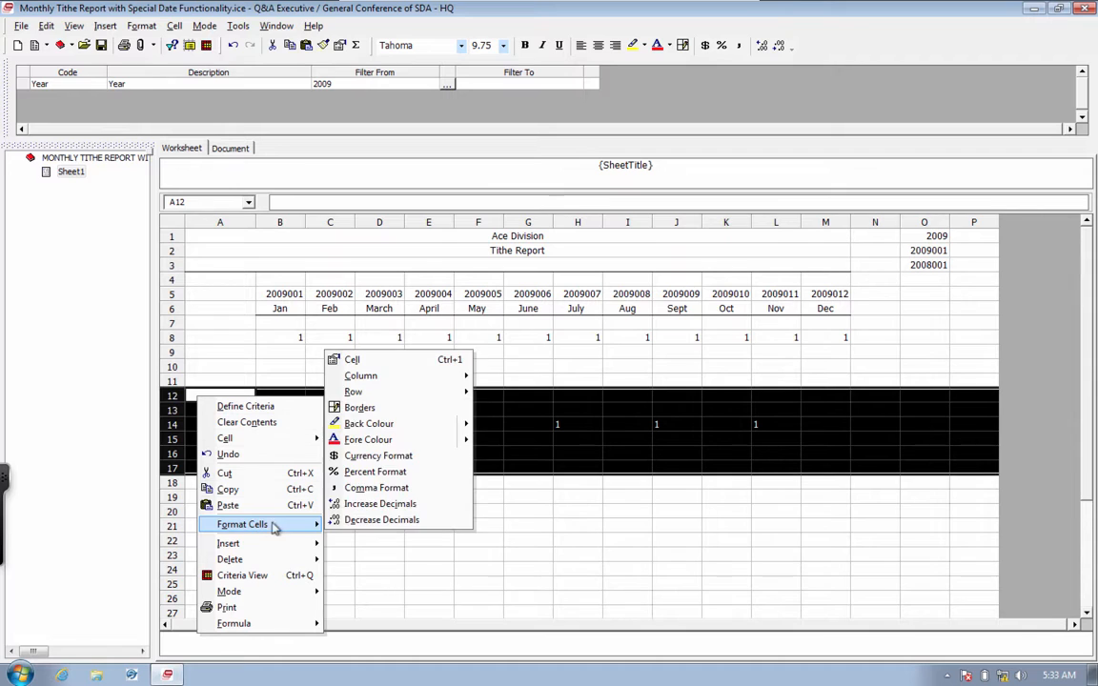
click(351, 361)
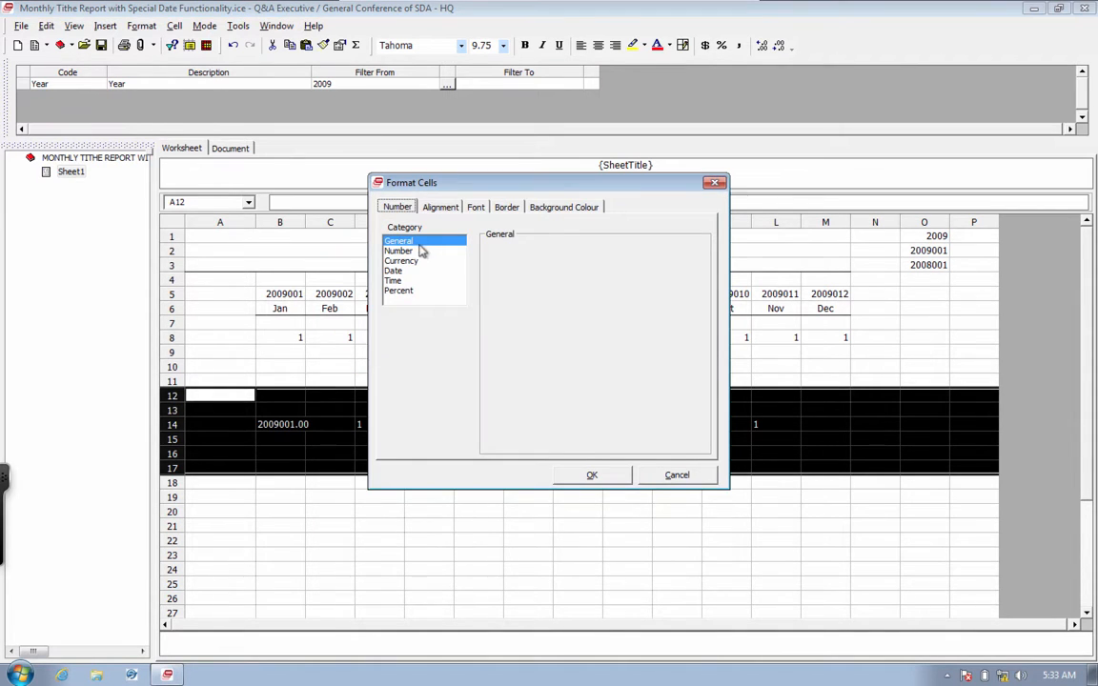
click(426, 252)
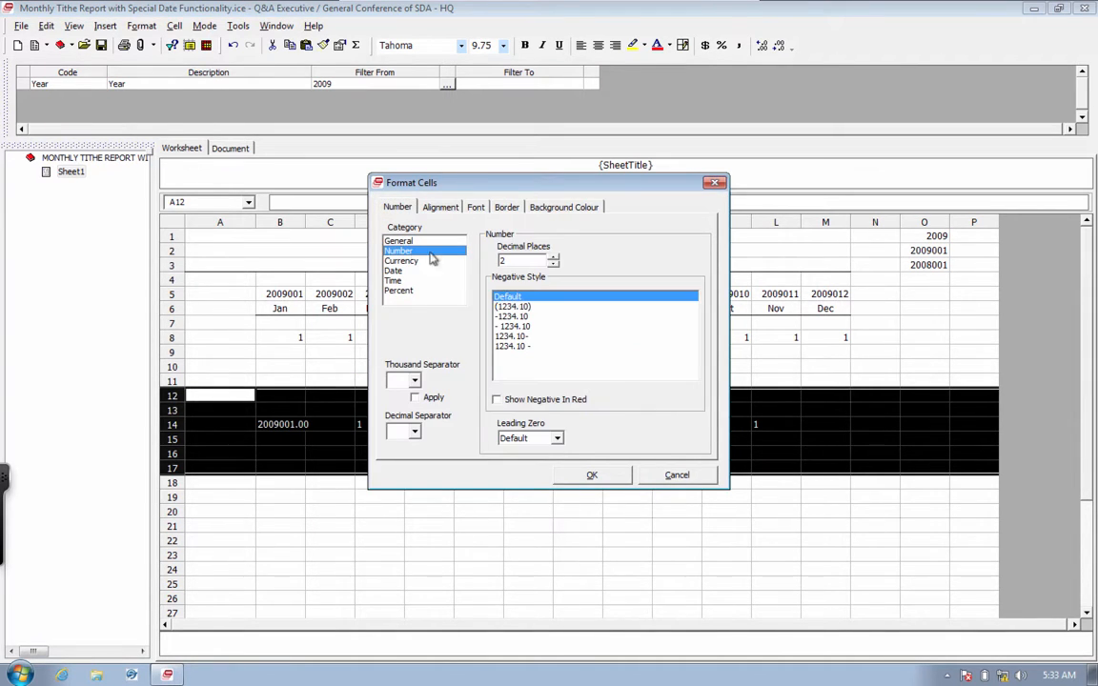
click(552, 264)
click(553, 264)
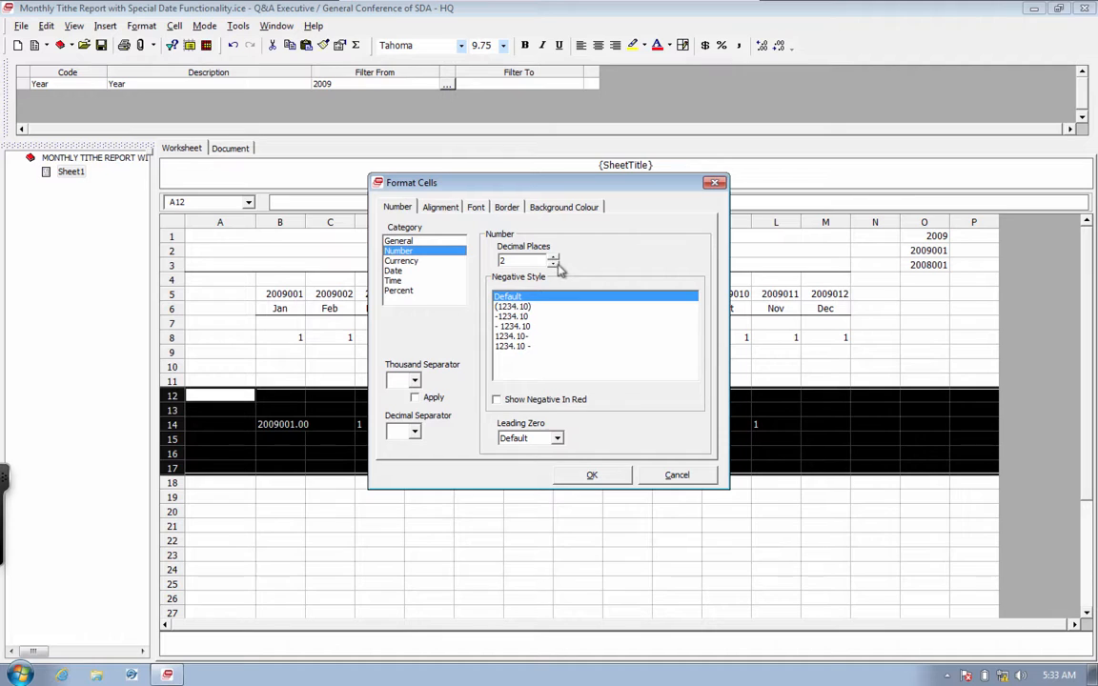
click(592, 475)
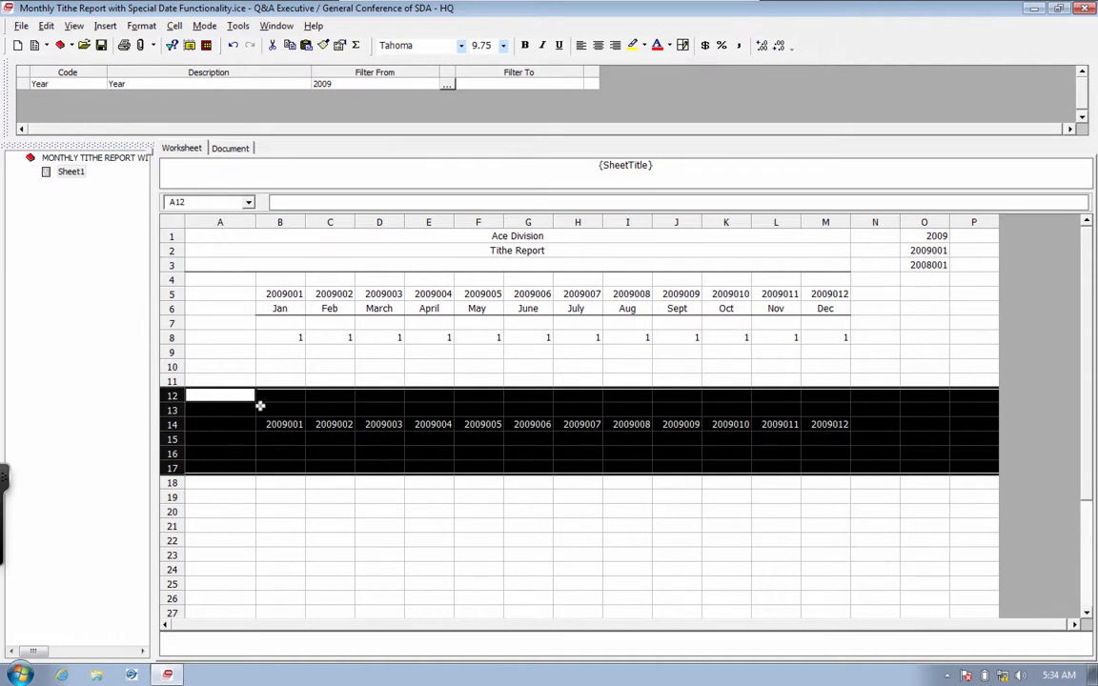
click(344, 451)
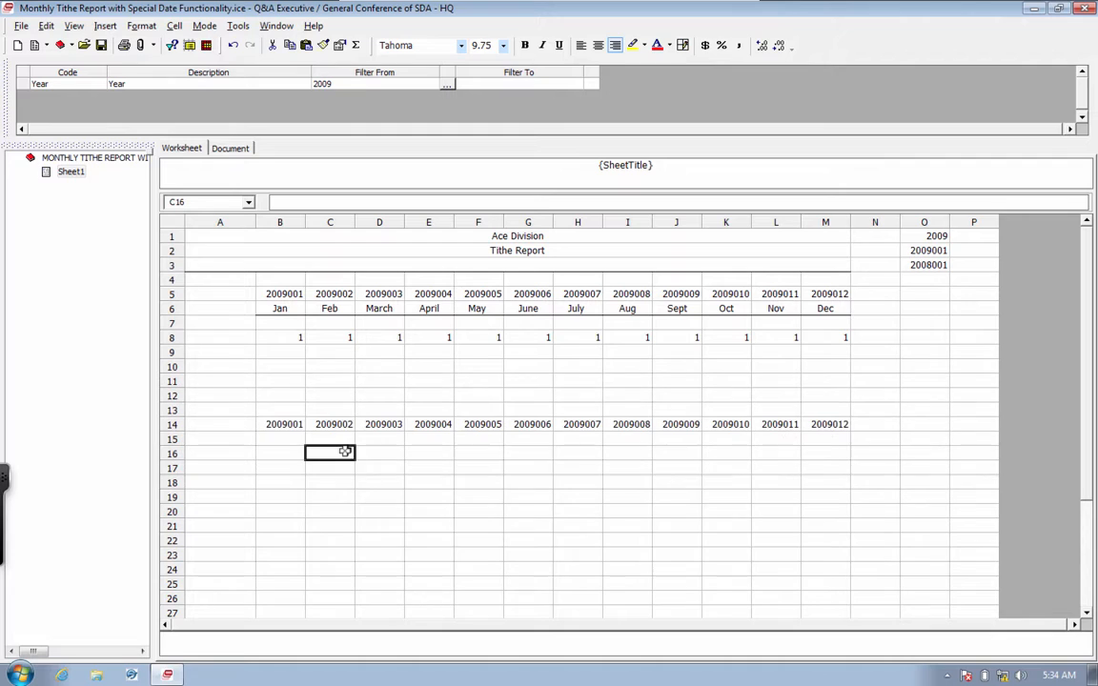
Review the formula in cell O3 and change the formula in cell O2 to =(O1*1000)+12
click(931, 265)
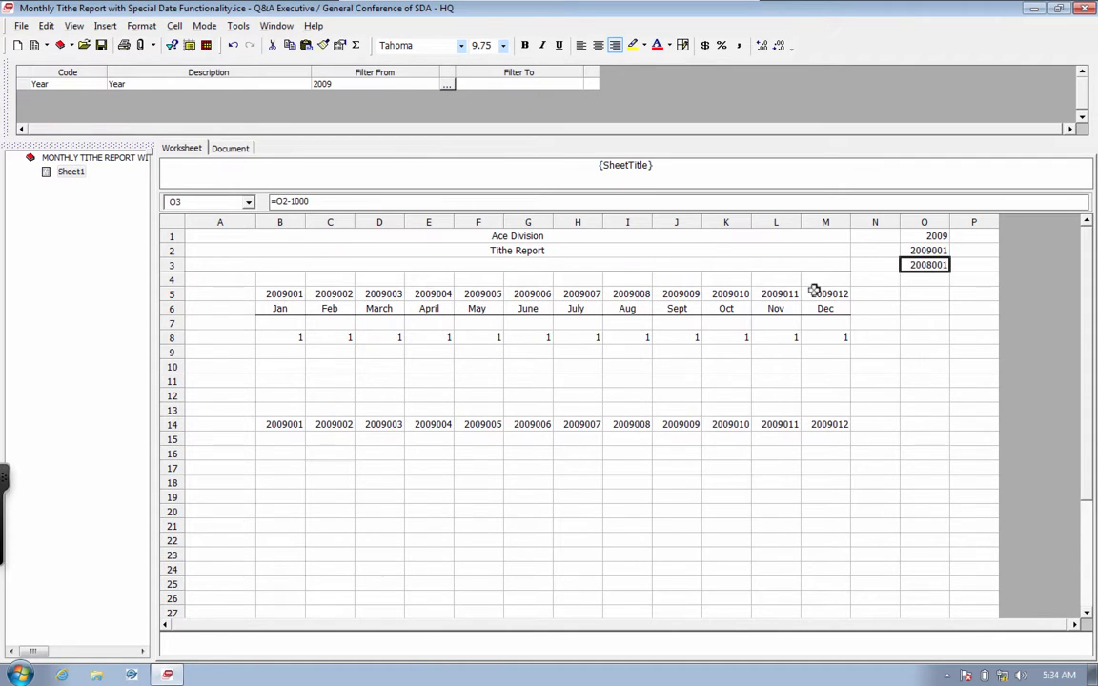
click(918, 250)
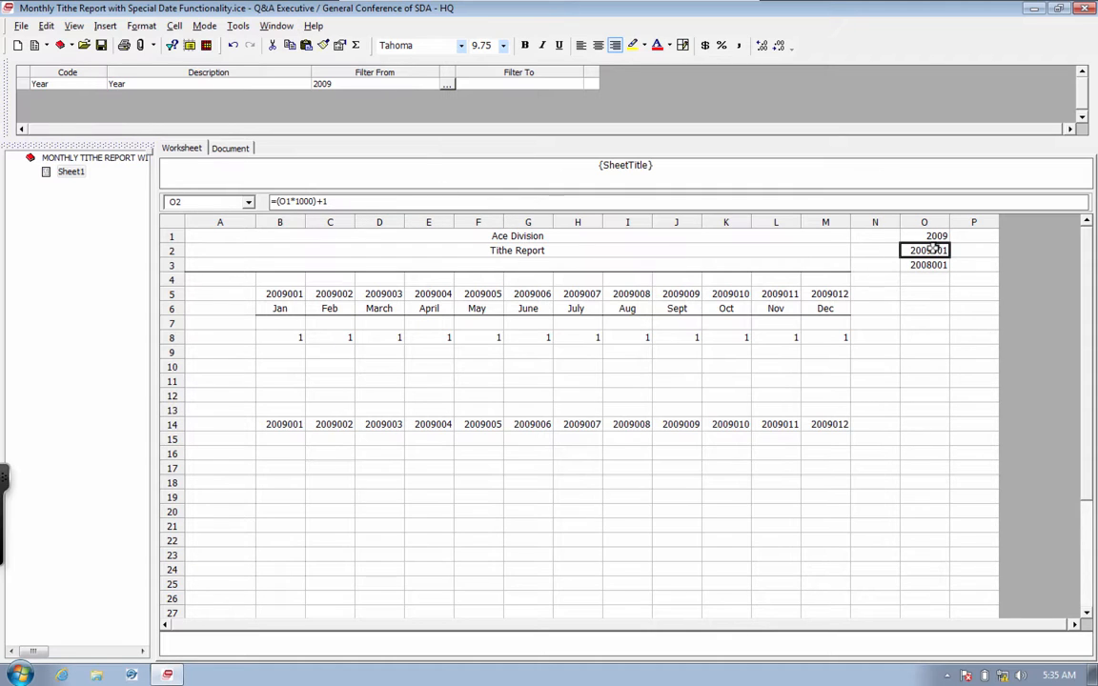
click(336, 201)
text(2)
key(Return)
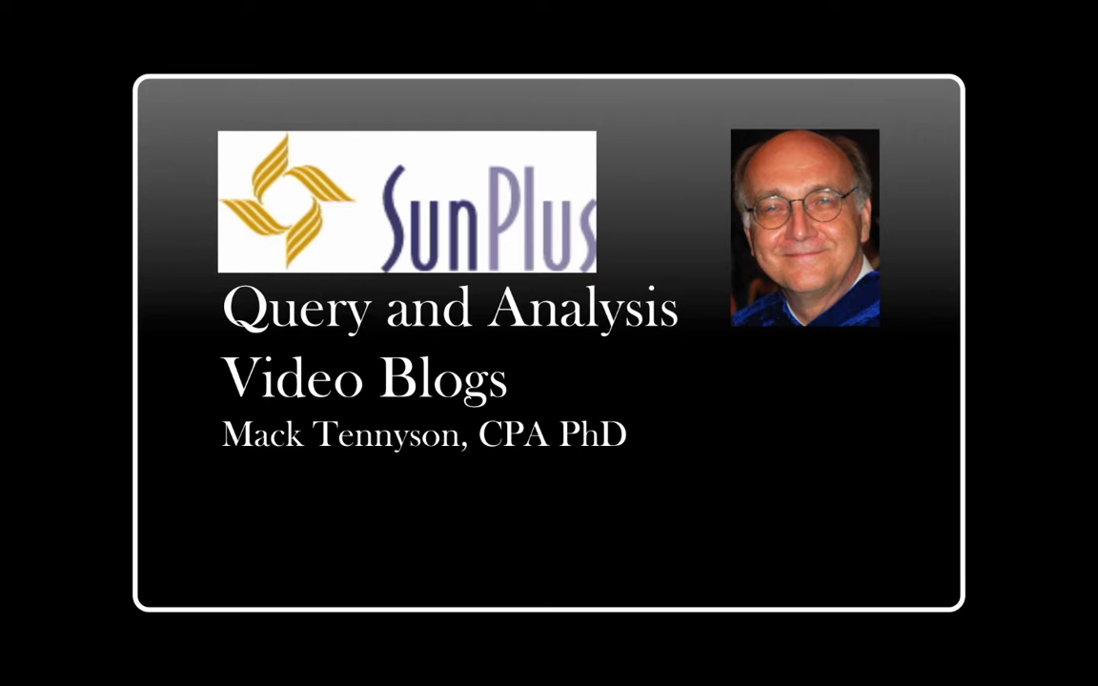
drag(421, 474, 444, 465)
drag(425, 457, 500, 447)
mouse_move(491, 488)
mouse_down()
mouse_move(474, 521)
mouse_move(514, 491)
mouse_up()
drag(530, 477, 543, 506)
drag(551, 452, 577, 495)
mouse_move(587, 457)
mouse_down()
mouse_move(589, 474)
mouse_move(629, 457)
mouse_up()
drag(482, 559, 534, 544)
drag(505, 551, 522, 583)
drag(534, 523, 562, 567)
drag(578, 533, 597, 545)
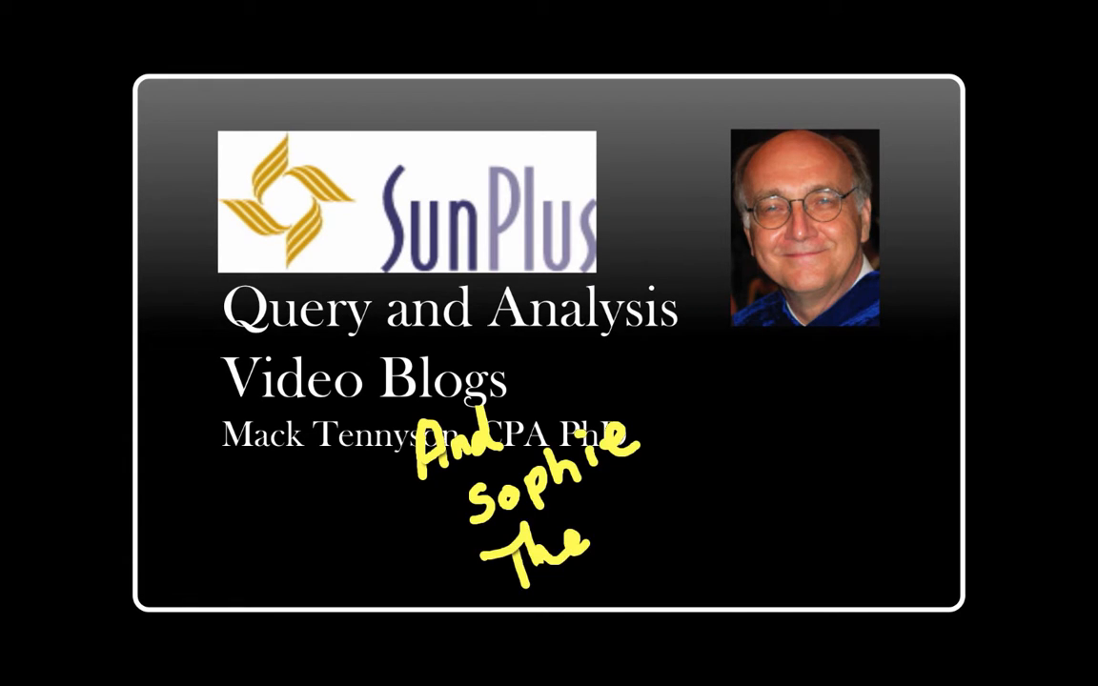
mouse_move(619, 482)
mouse_down()
mouse_move(659, 491)
mouse_move(773, 445)
mouse_up()
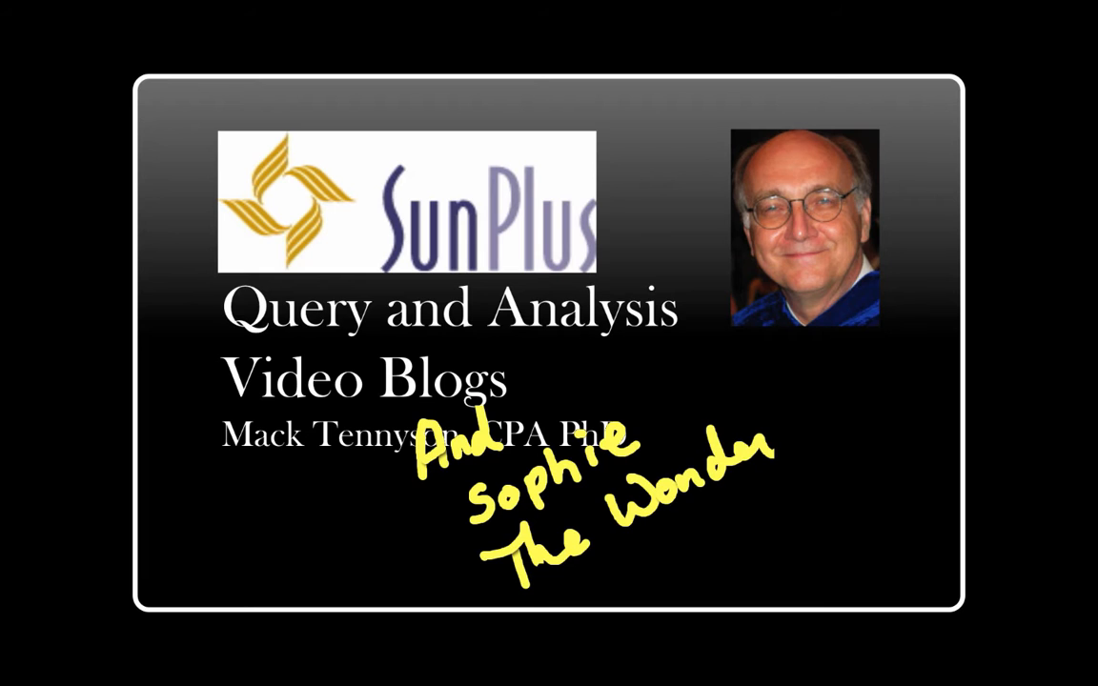